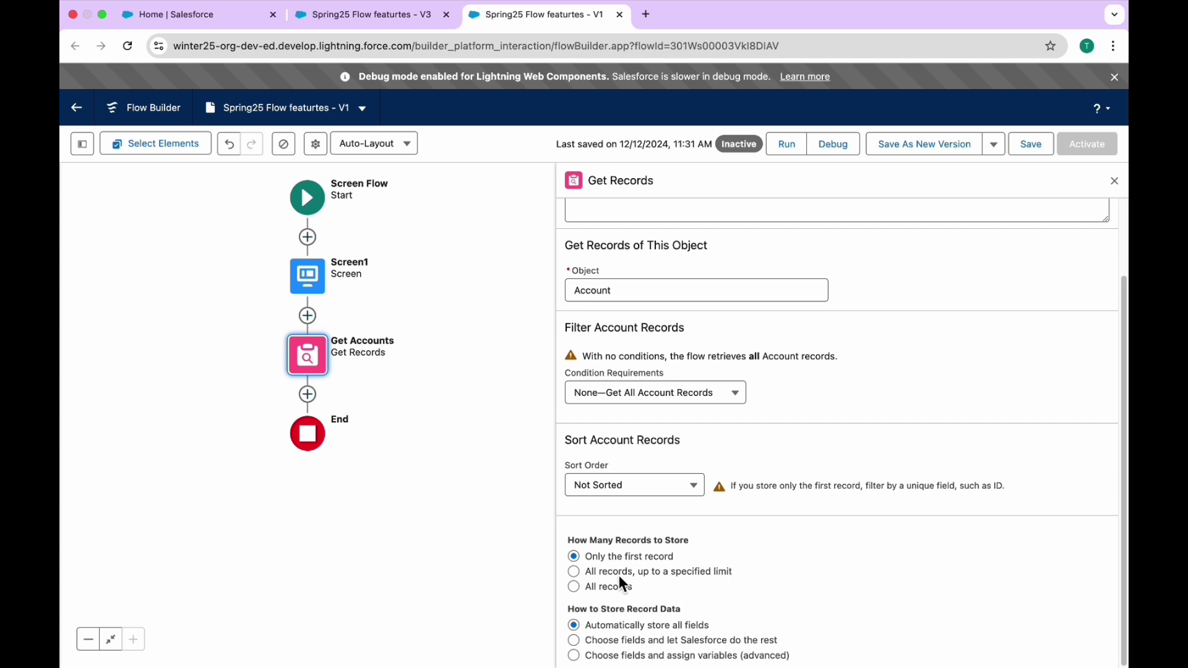
# Set the Get Accounts element to store all records up to a specified limit, with a maximum of 1000.
pyautogui.click(574, 572)
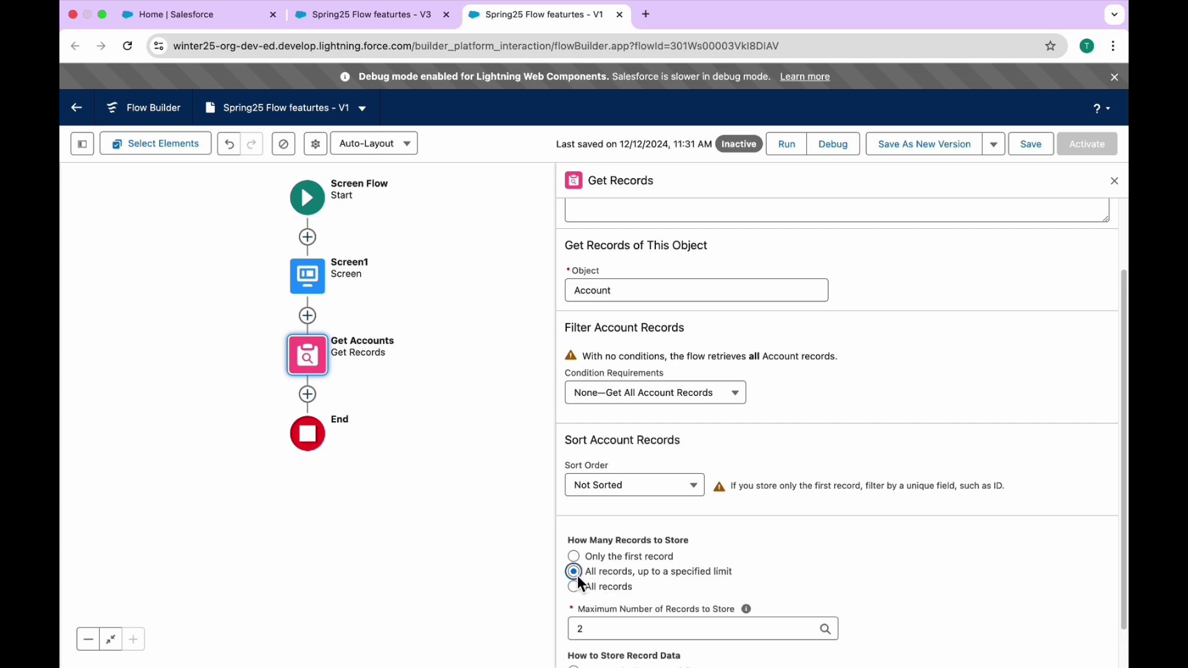
pyautogui.scroll(-1, 678, 575)
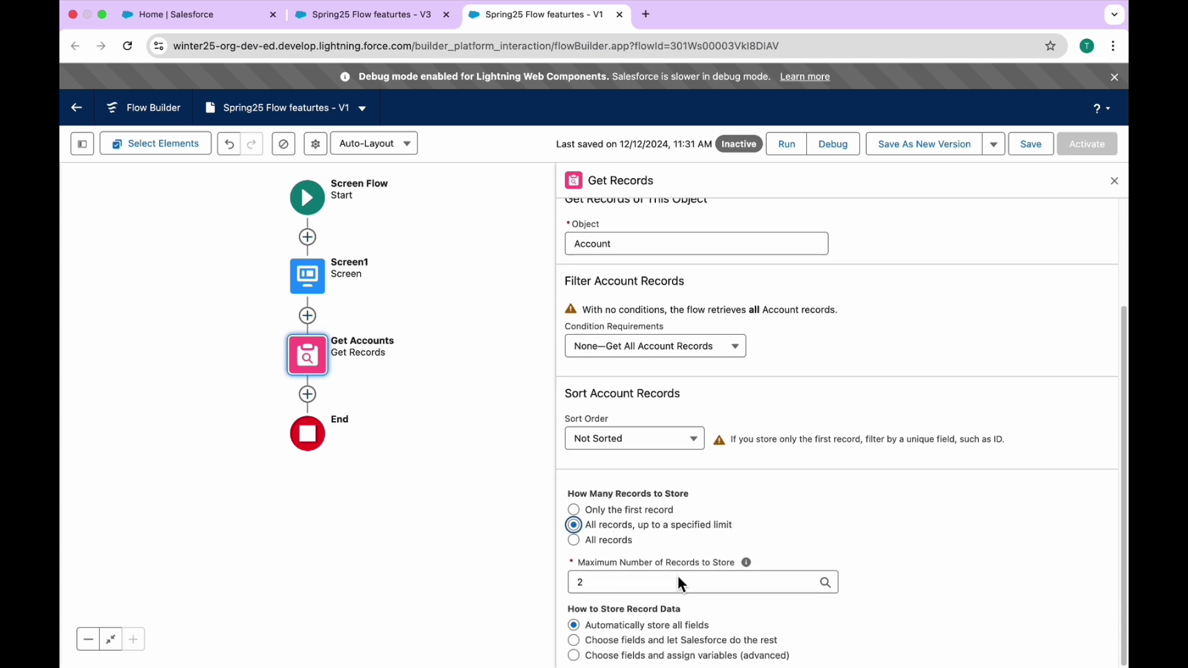
pyautogui.click(602, 582)
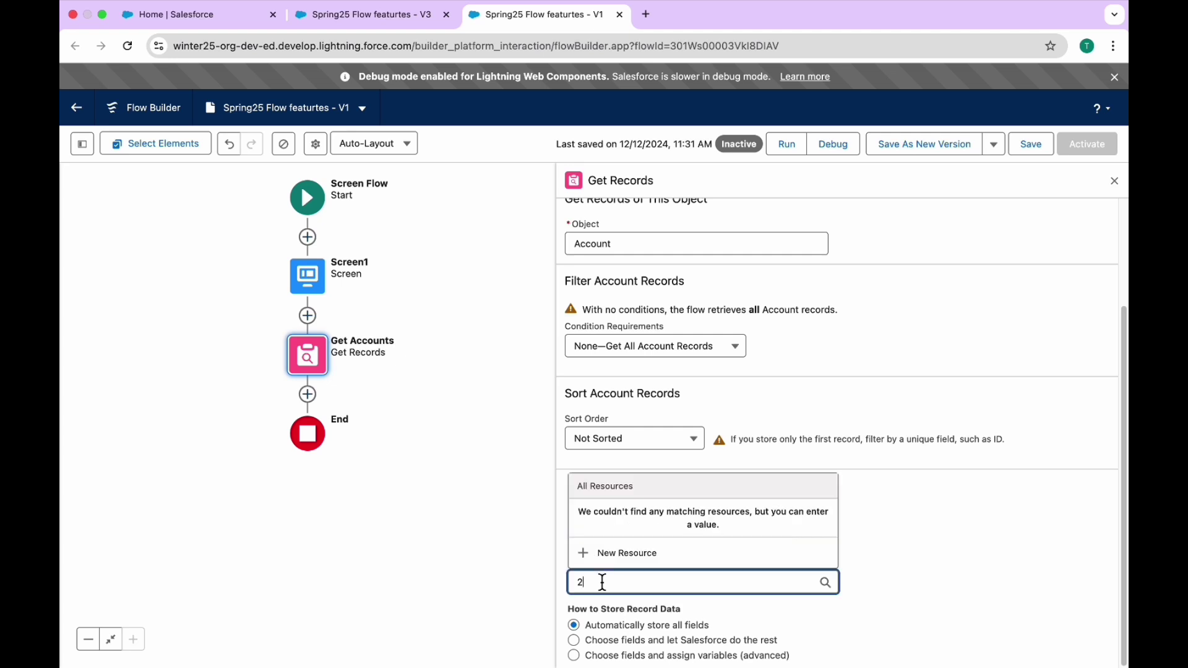
pyautogui.press('BackSpace')
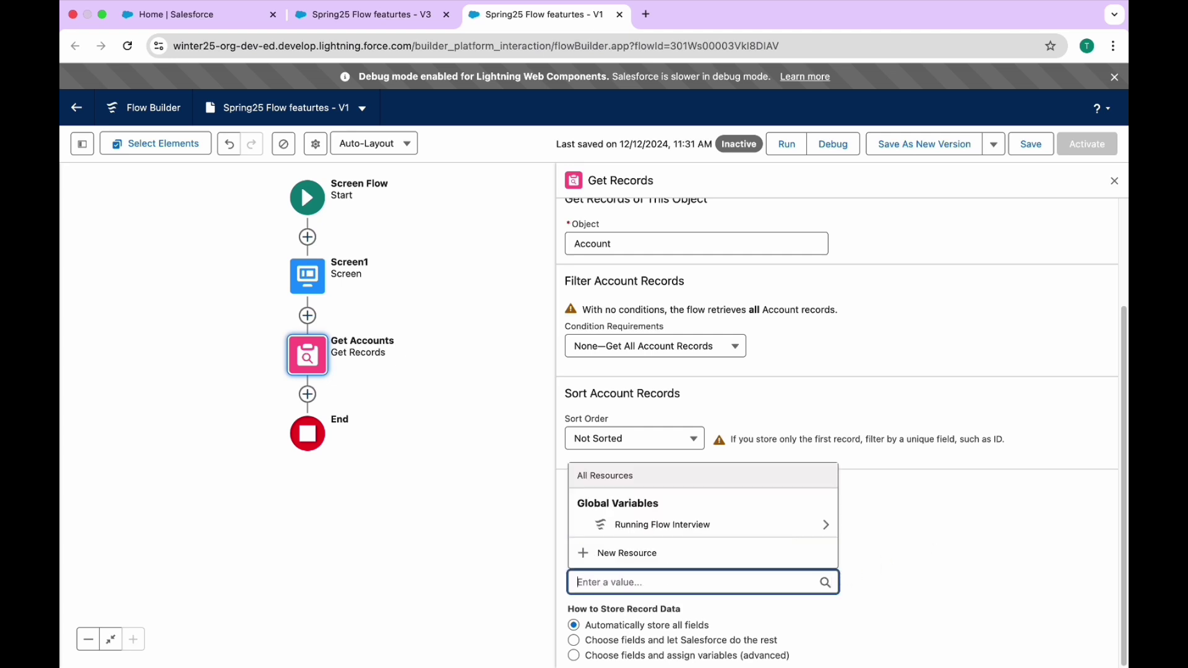
pyautogui.write('1000')
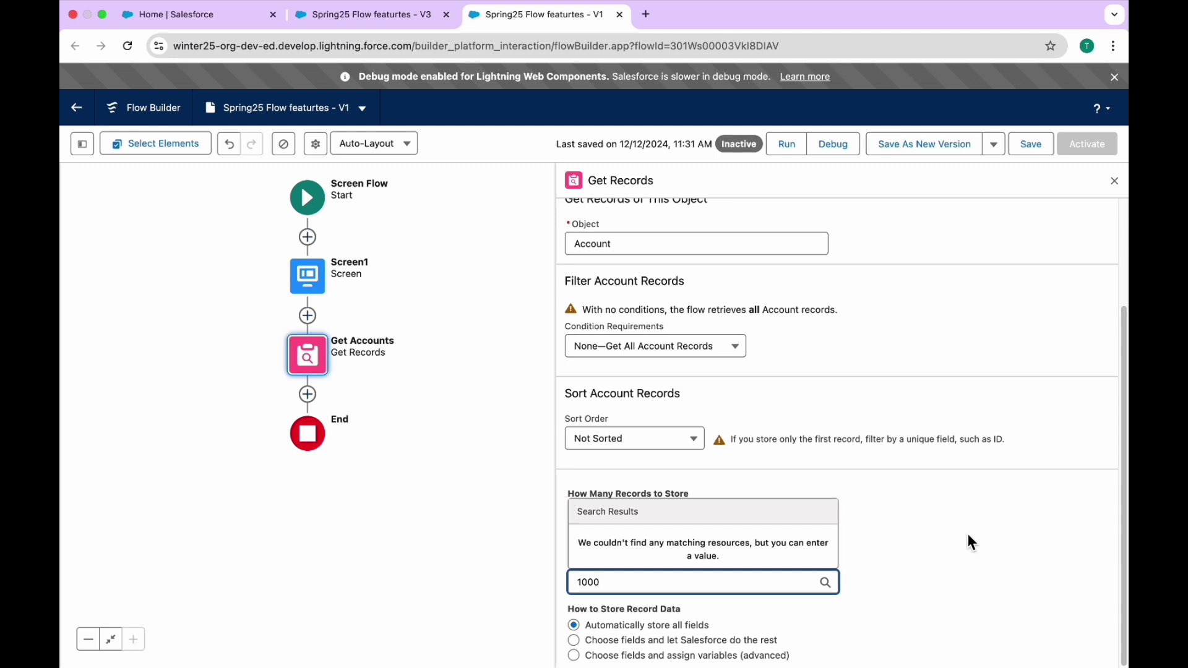
pyautogui.click(966, 533)
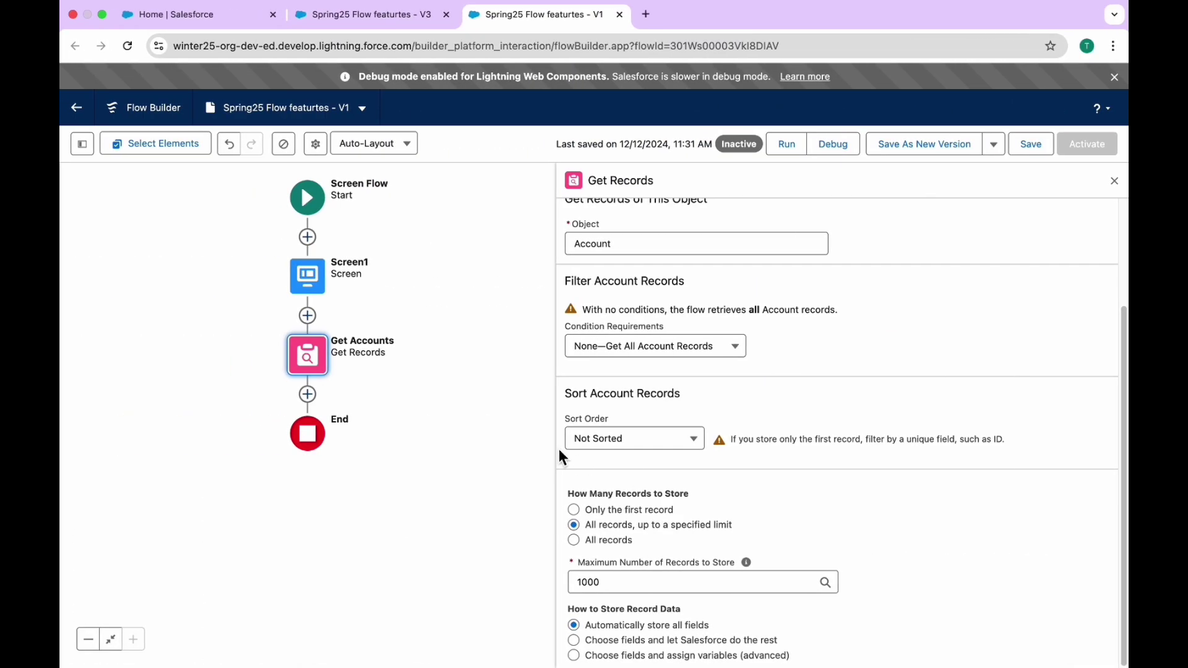
# Add a Send Email action directly after the Get Accounts element.
pyautogui.click(307, 394)
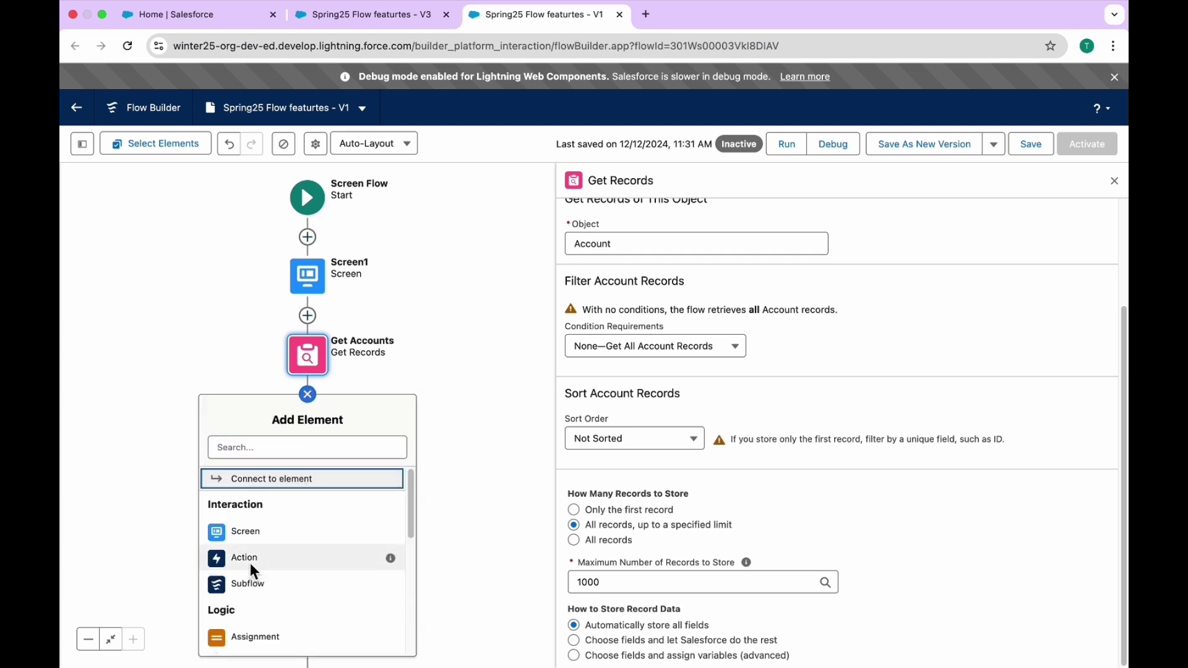
pyautogui.click(250, 559)
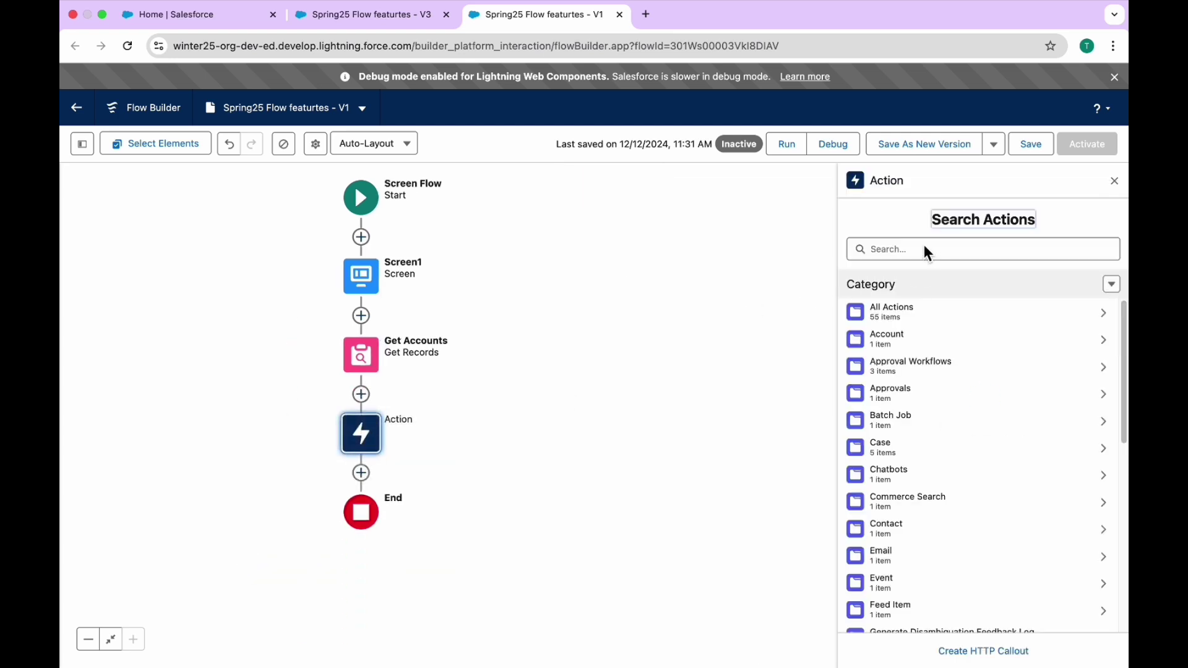
pyautogui.click(919, 245)
pyautogui.write('email')
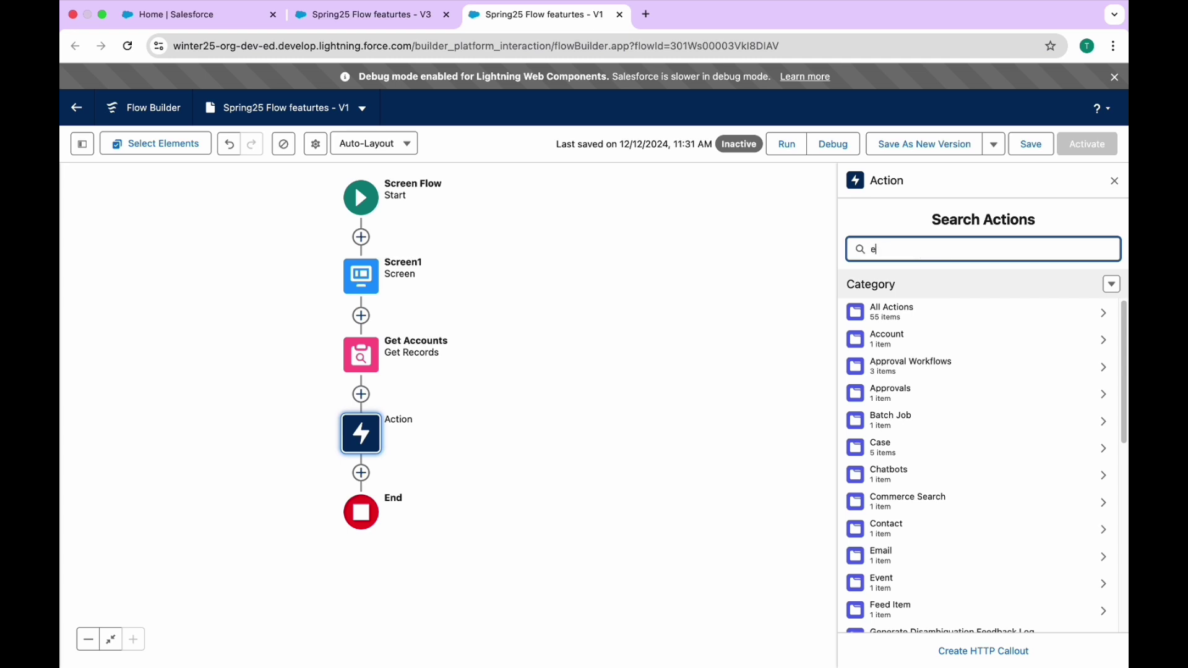
pyautogui.click(931, 305)
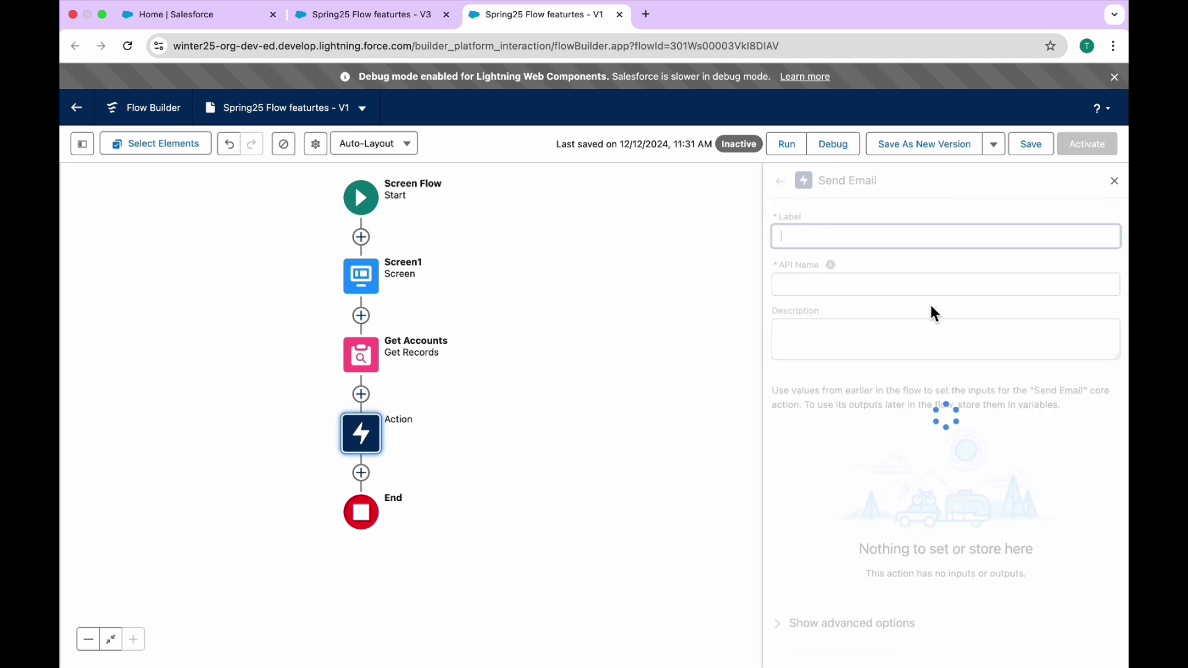
# Include the Attachment ID input in the Send Email action and look through the resources available for it.
pyautogui.scroll(-2, 810, 408)
pyautogui.scroll(-2, 809, 402)
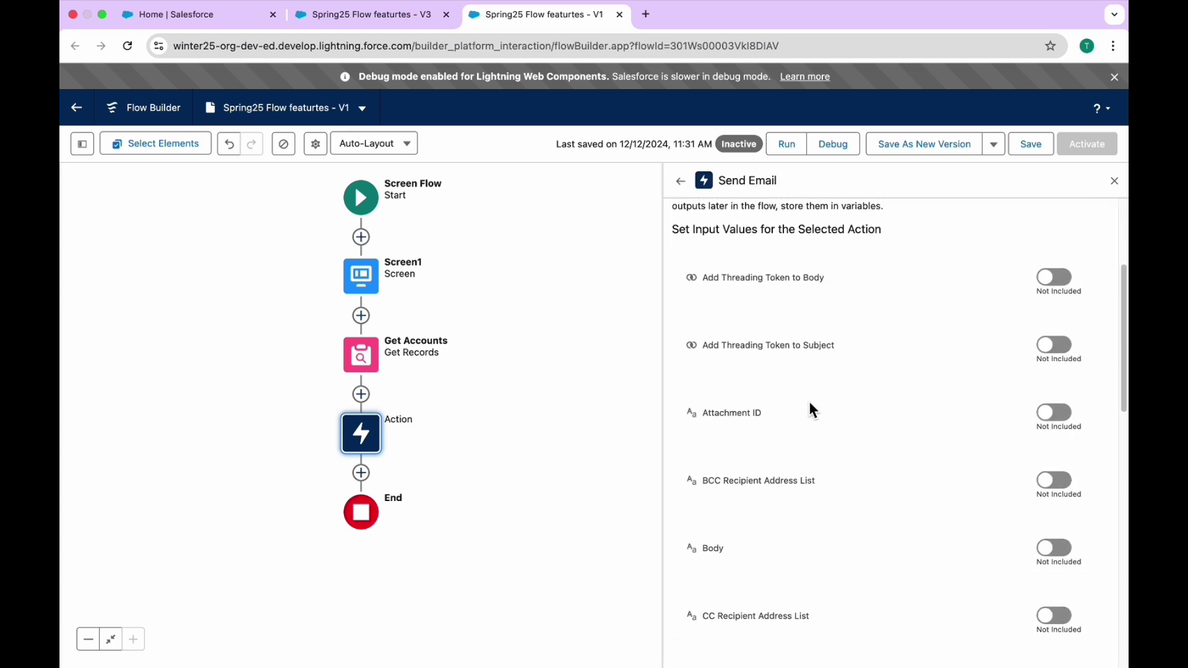
pyautogui.click(1065, 413)
pyautogui.click(777, 418)
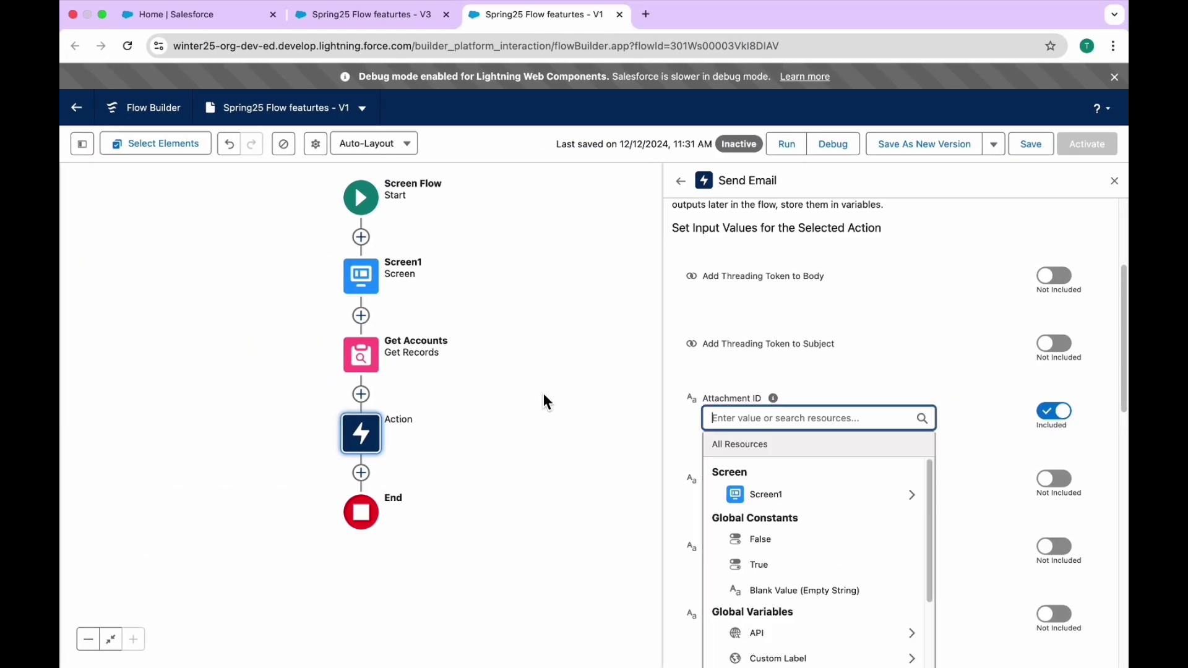
pyautogui.click(544, 400)
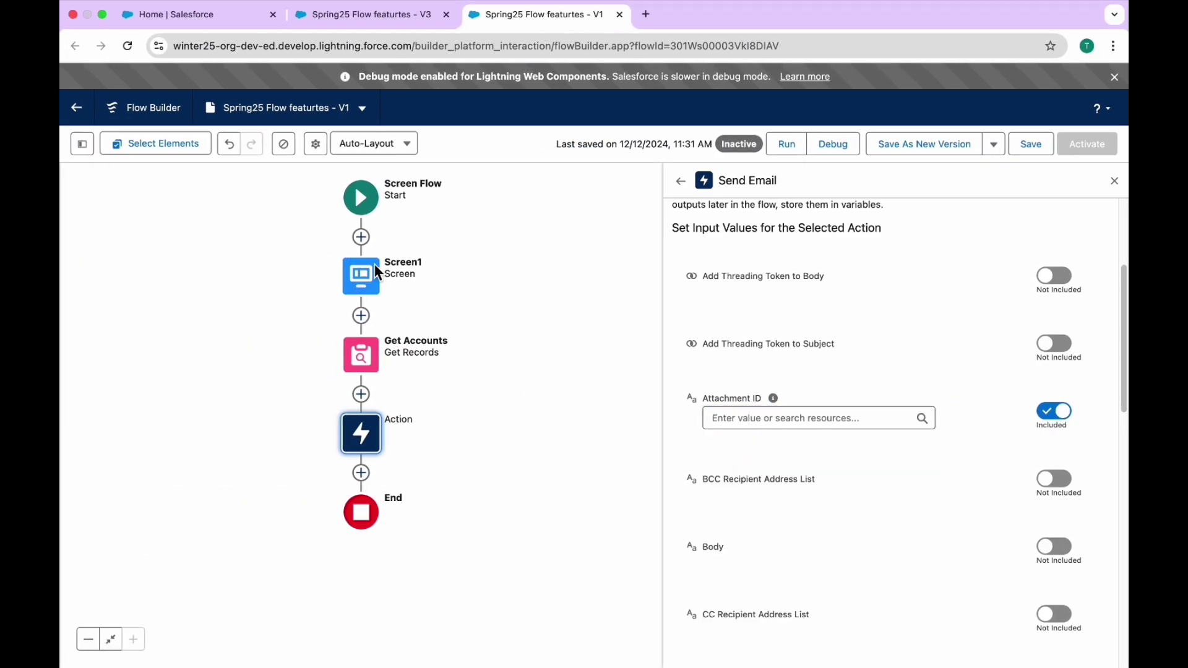
# Open Screen1 for editing and show the input validation settings of its Name text component.
pyautogui.doubleClick(366, 270)
pyautogui.click(370, 303)
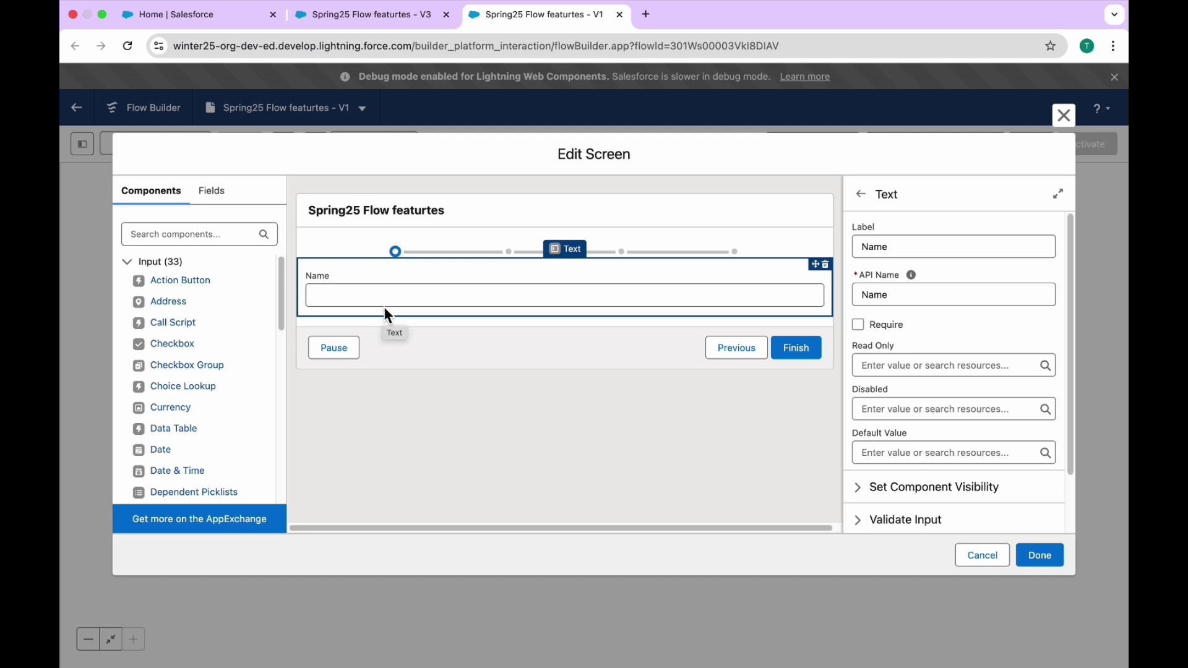
pyautogui.scroll(-2, 922, 440)
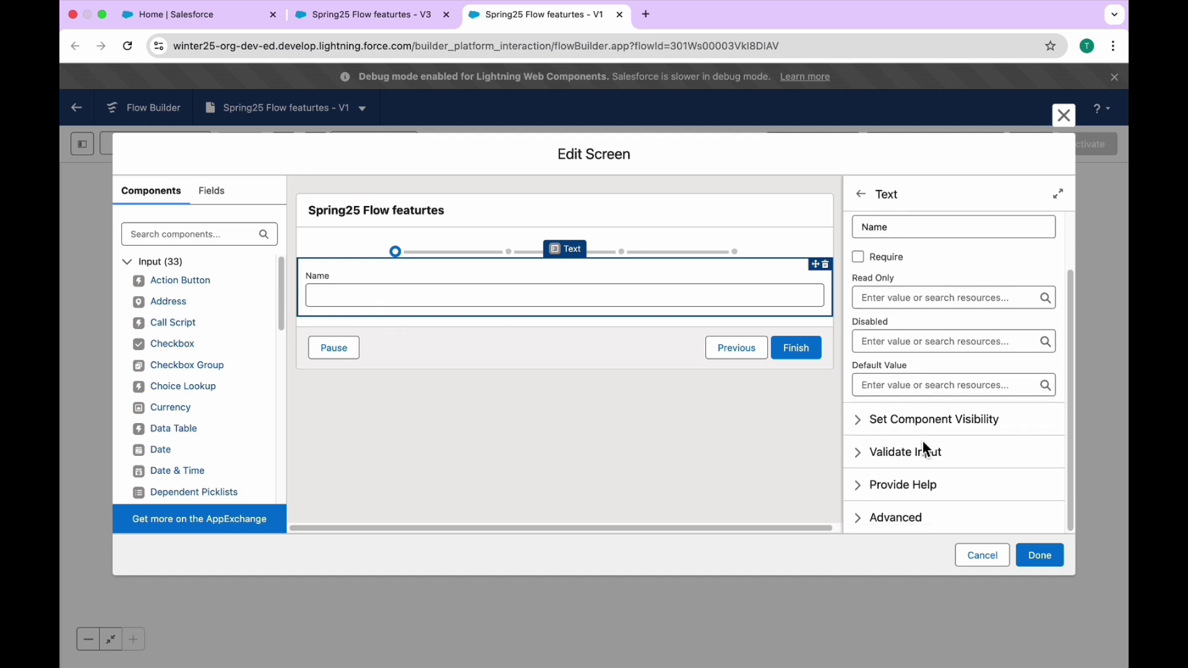
pyautogui.click(866, 457)
pyautogui.scroll(-5, 915, 455)
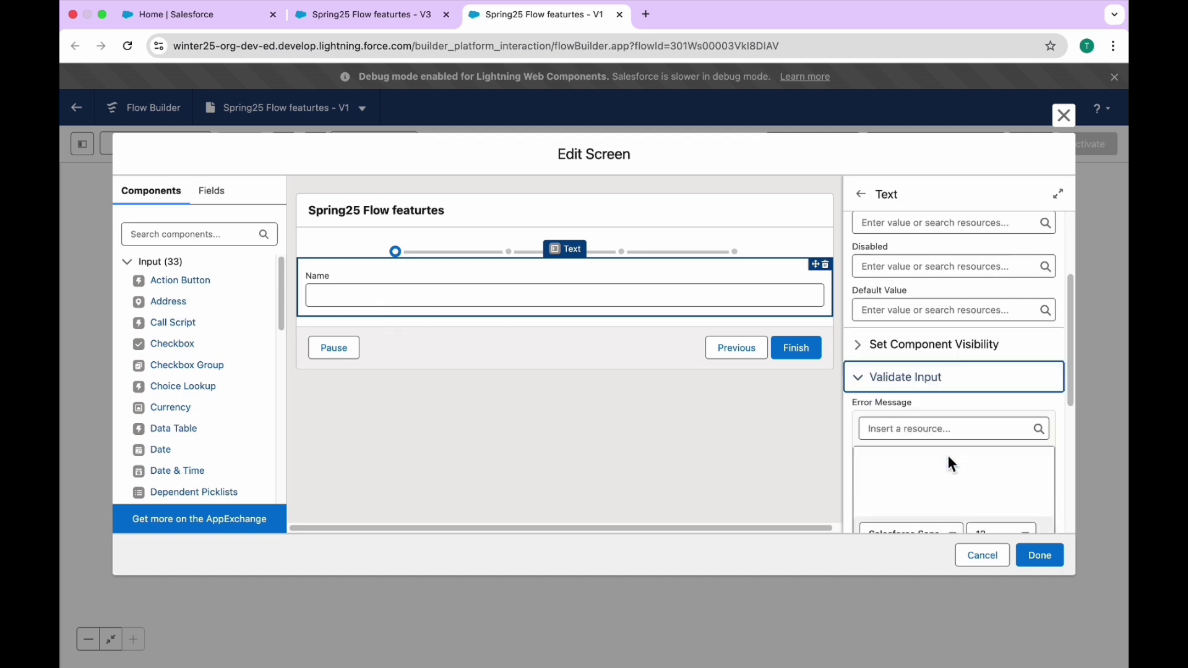
pyautogui.scroll(-2, 947, 455)
pyautogui.scroll(3, 948, 456)
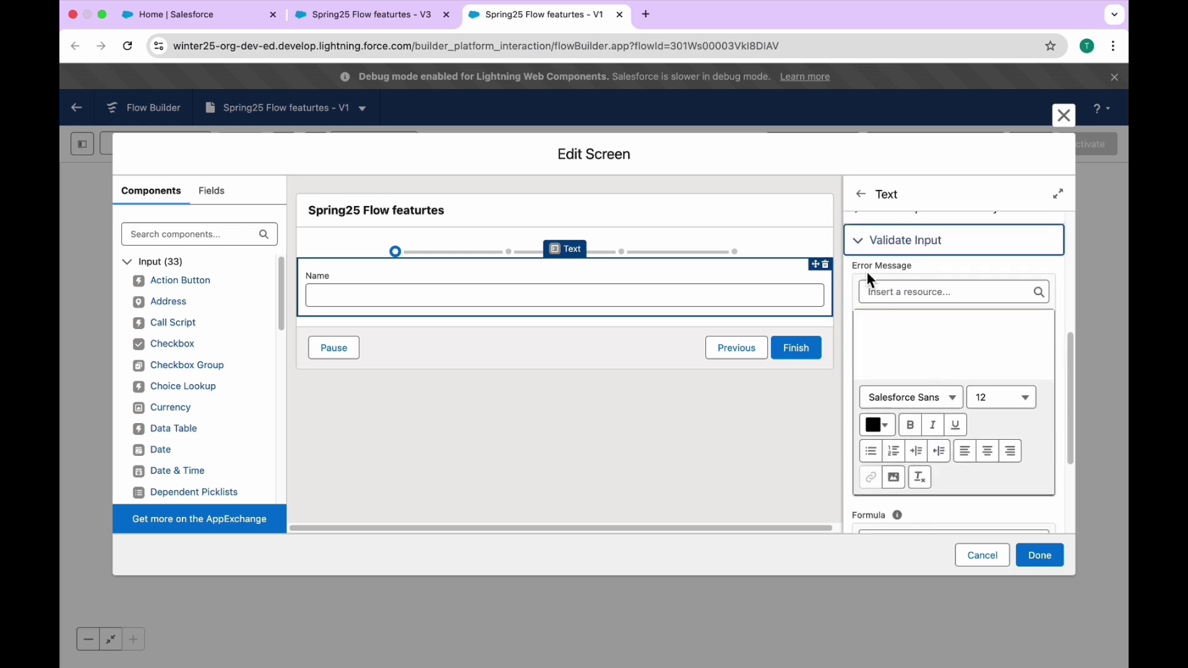
pyautogui.scroll(-5, 988, 360)
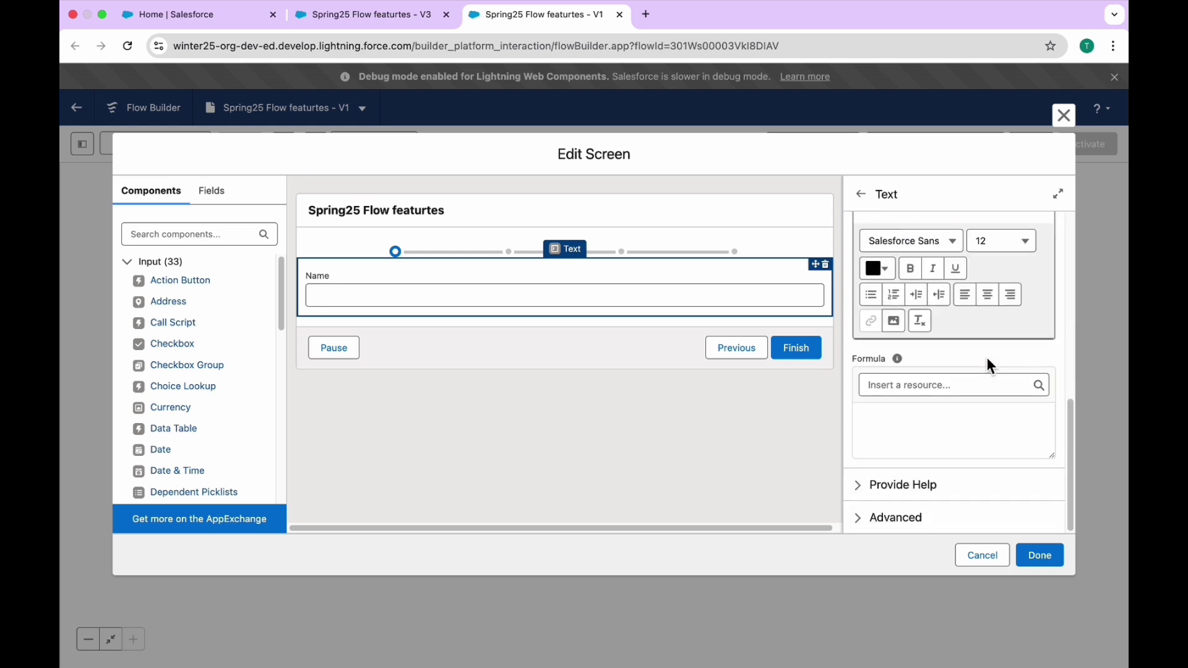
# Enter the validation formula LEN(Name)>3 for the Name text component.
pyautogui.click(891, 415)
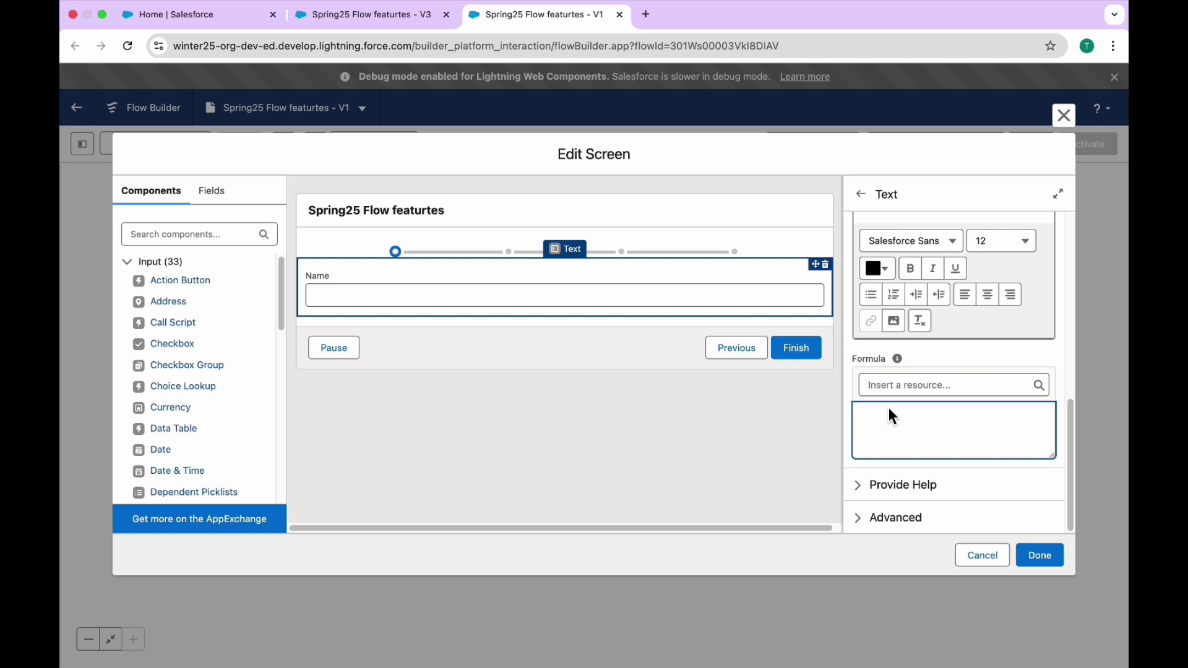
pyautogui.write('LEN')
pyautogui.write('()')
pyautogui.write('Name')
pyautogui.write('>')
pyautogui.write('3')
# Set the validation error message to "Please enter more than 3 characters" and finish editing the screen.
pyautogui.scroll(5, 931, 432)
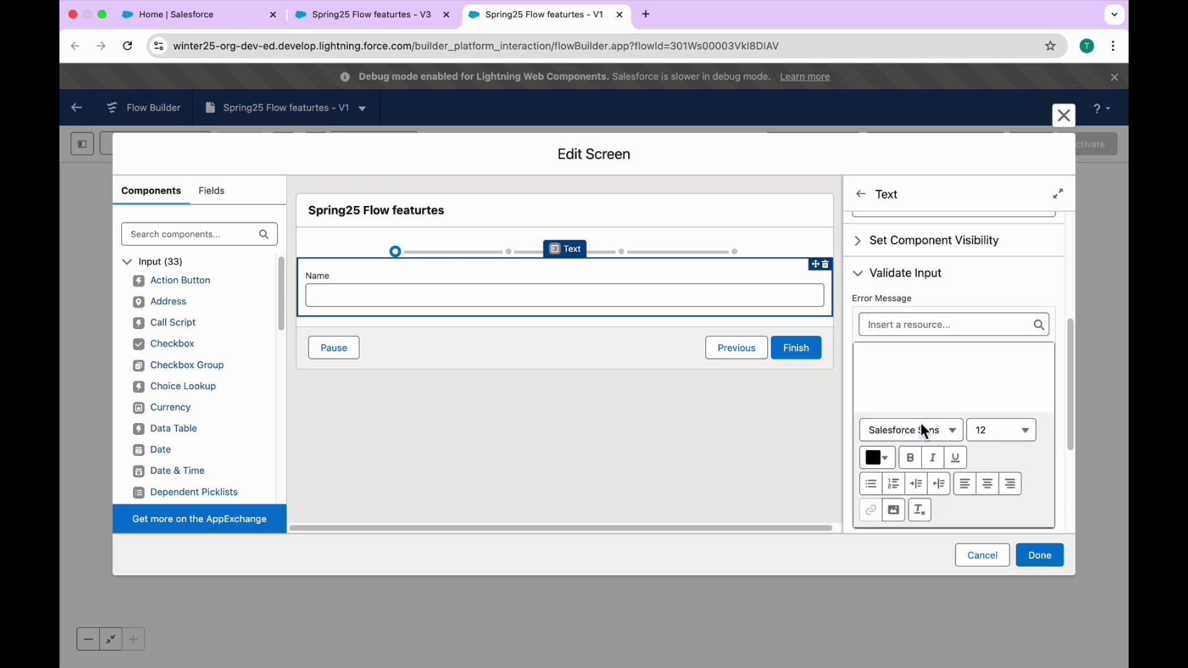
pyautogui.click(877, 362)
pyautogui.write('Pl')
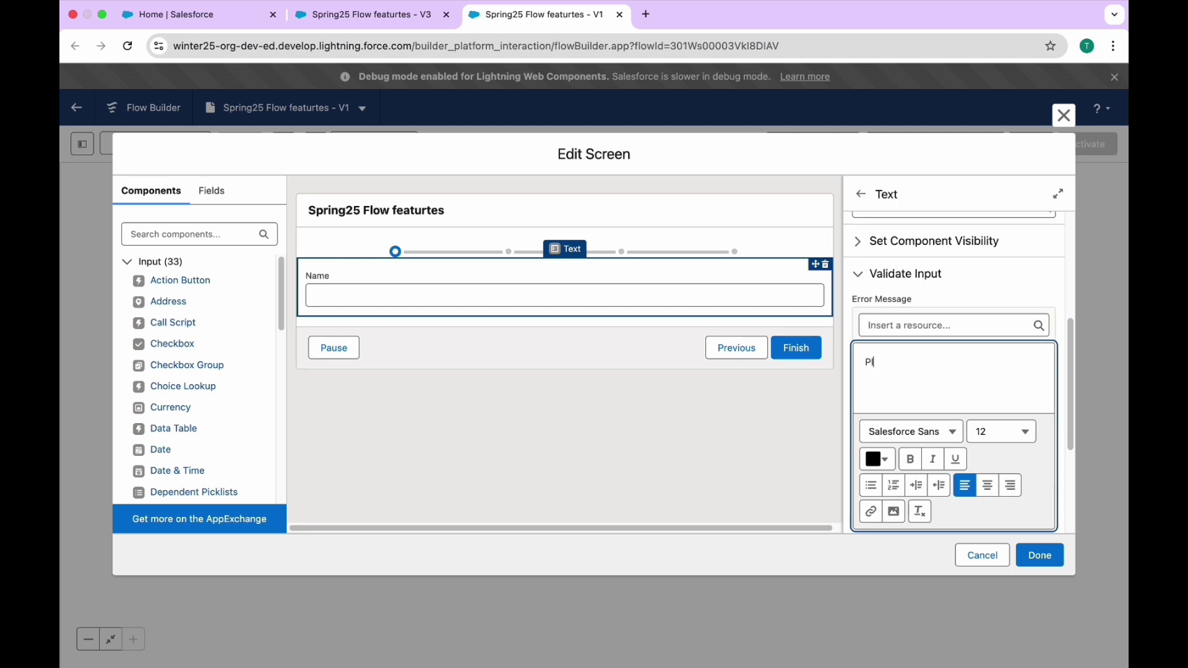
pyautogui.write('ease enter more than 3 characters')
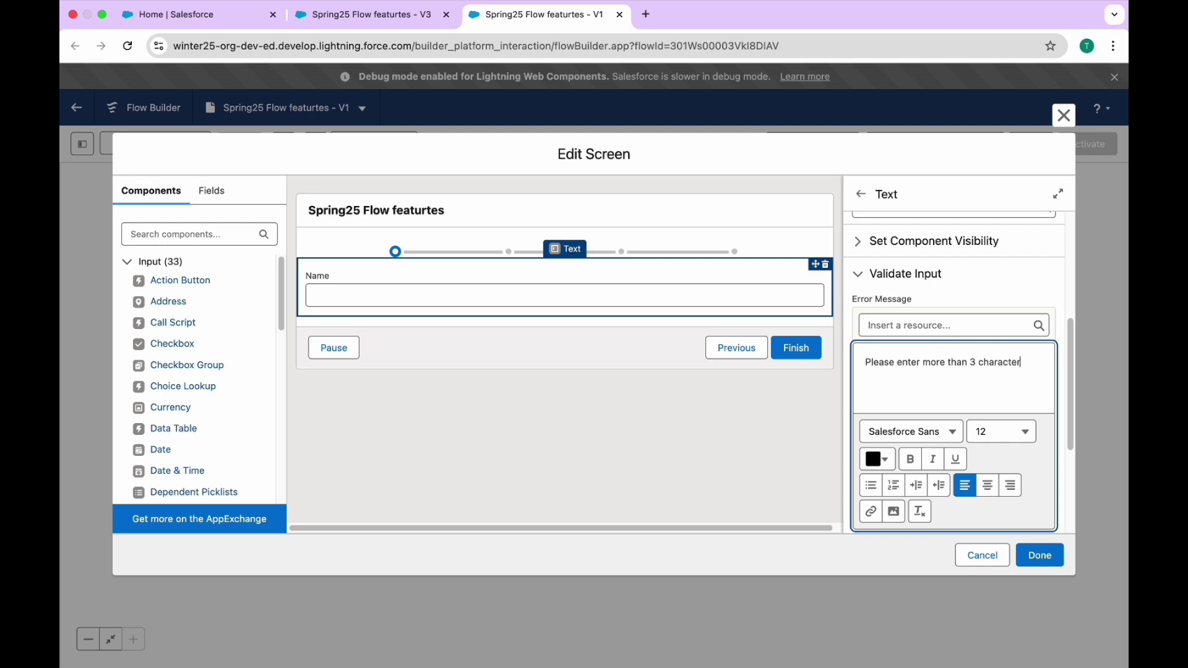
pyautogui.click(1045, 558)
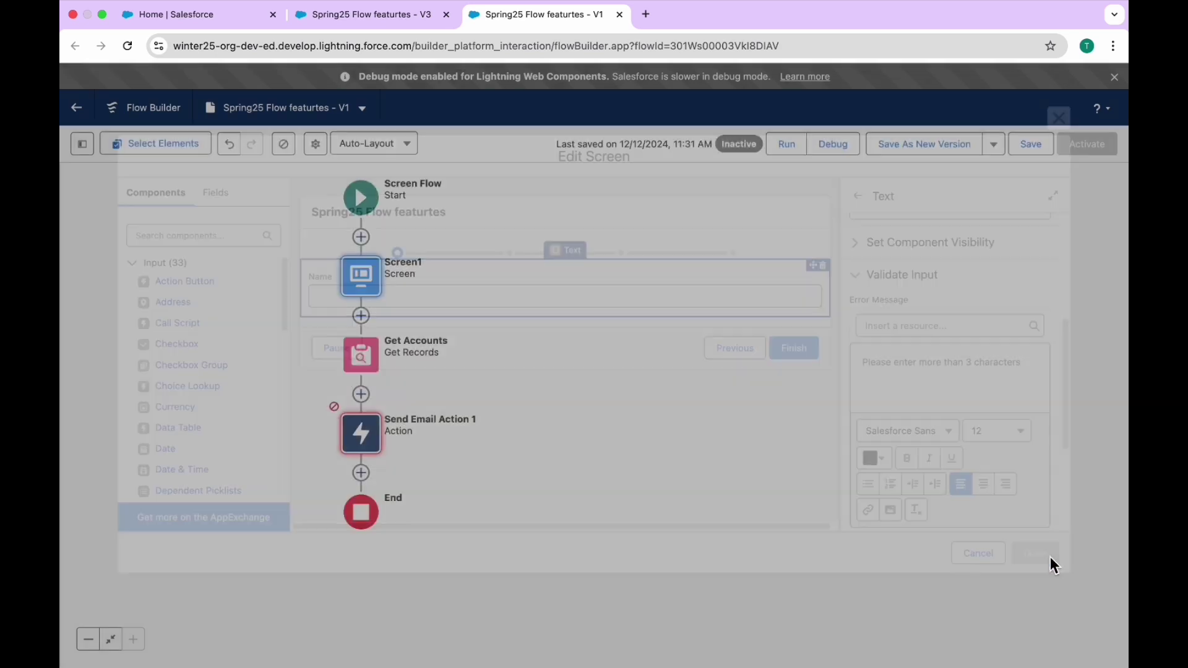
# Save the flow and start a debug run with the default debug options.
pyautogui.click(1030, 147)
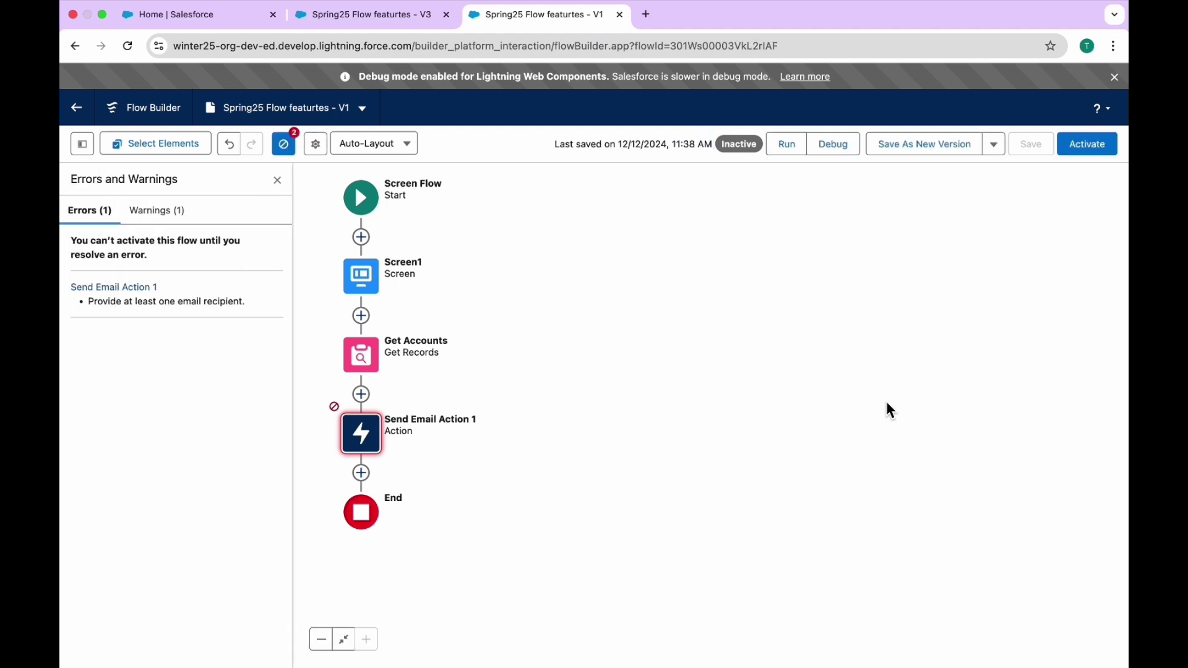
pyautogui.click(833, 147)
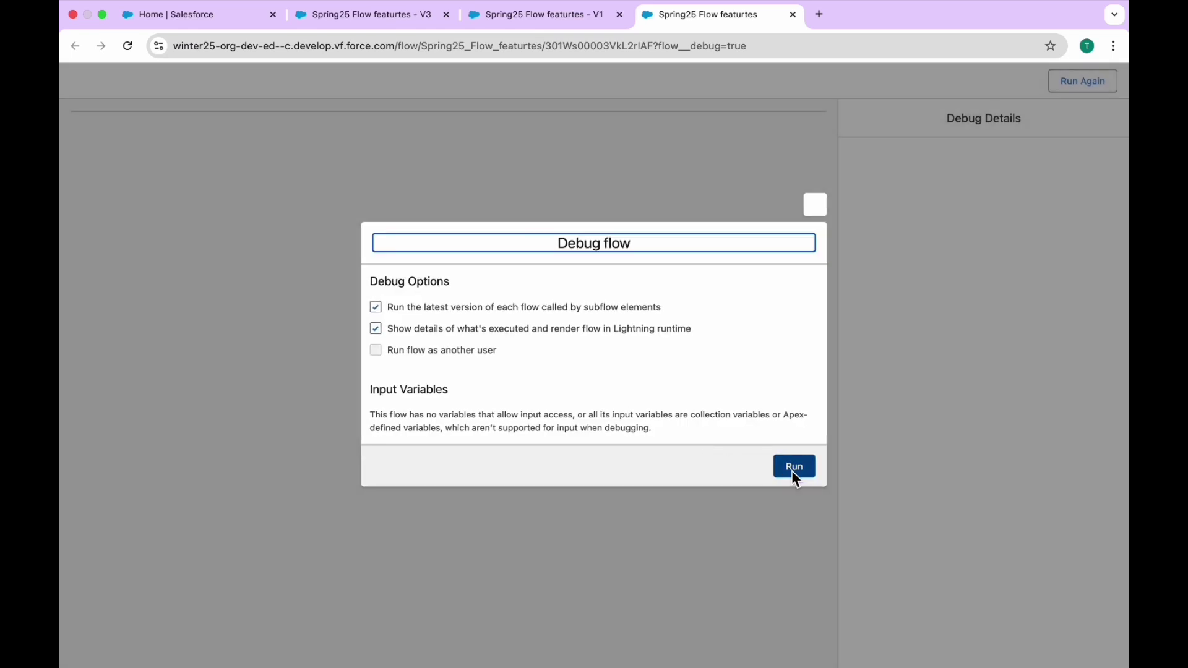
pyautogui.click(794, 468)
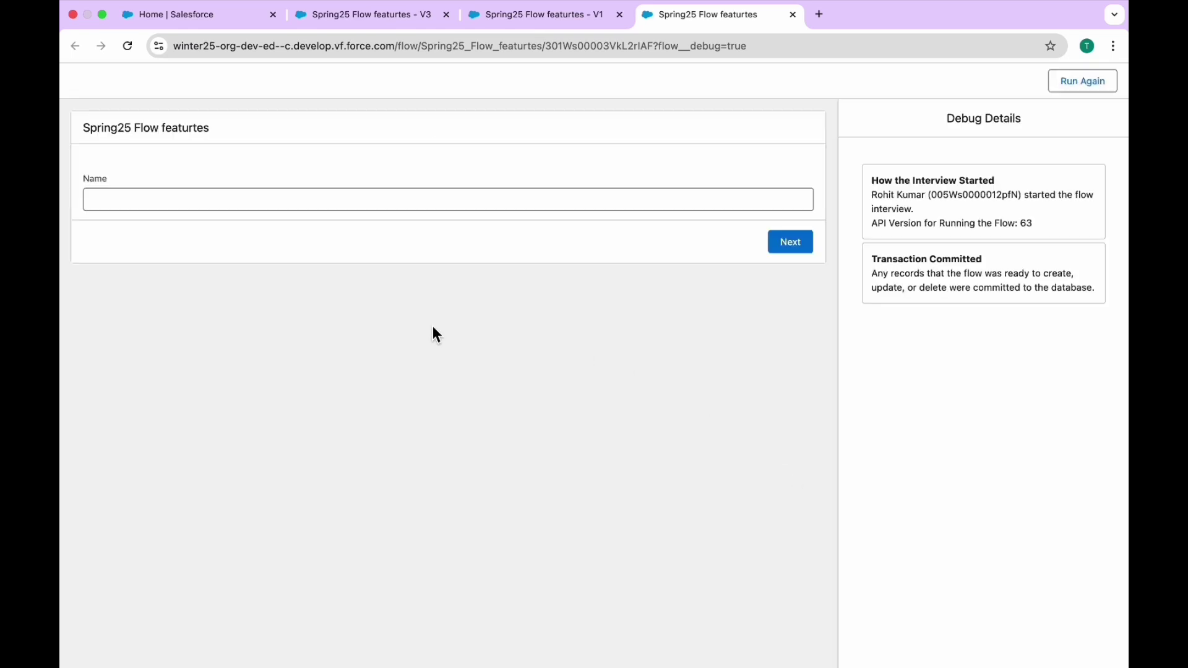
# Test the Name validation with q, qwrr, qwr and erwert, and close the debug run.
pyautogui.click(187, 198)
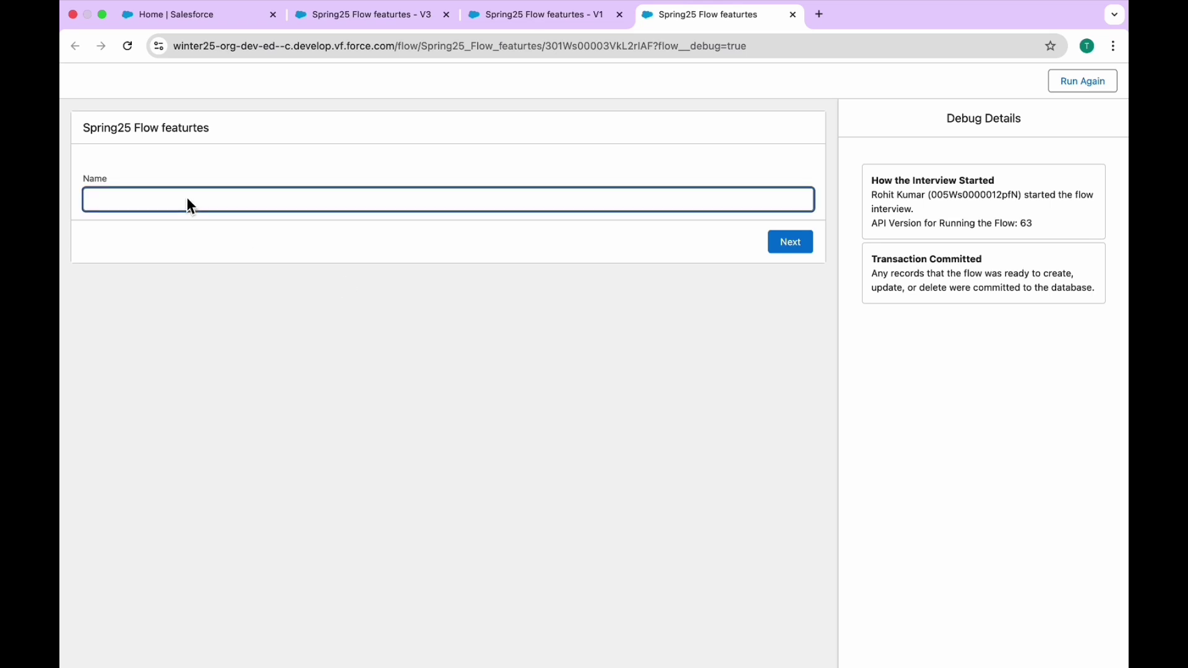
pyautogui.write('q')
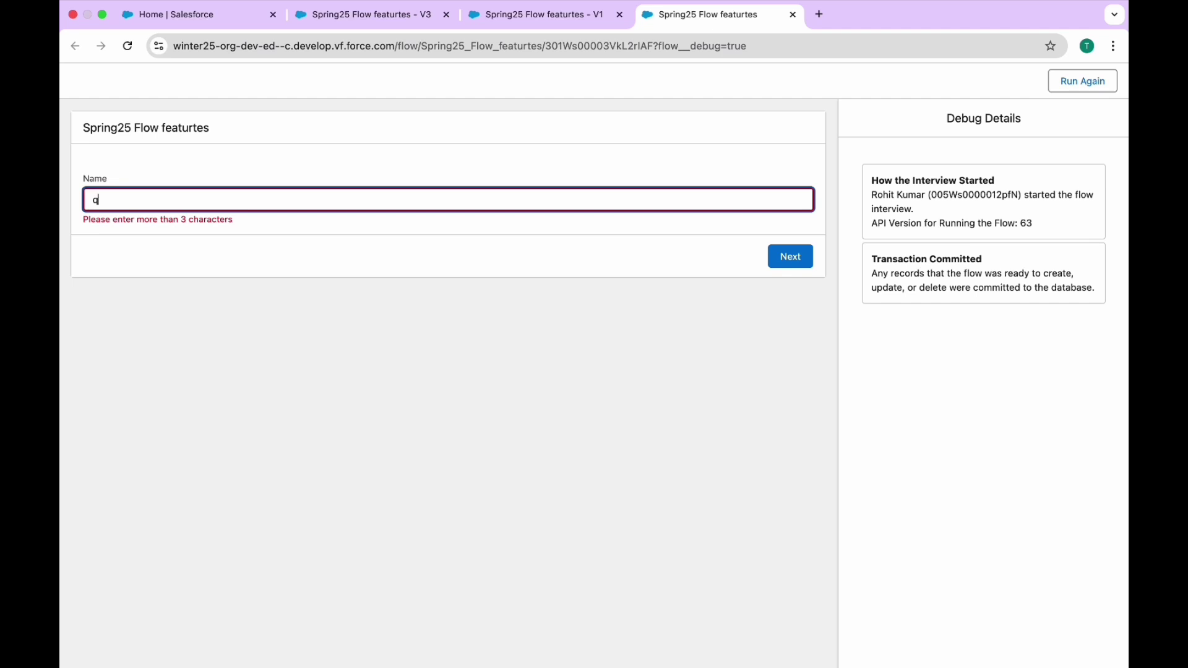
pyautogui.write('w')
pyautogui.write('rr')
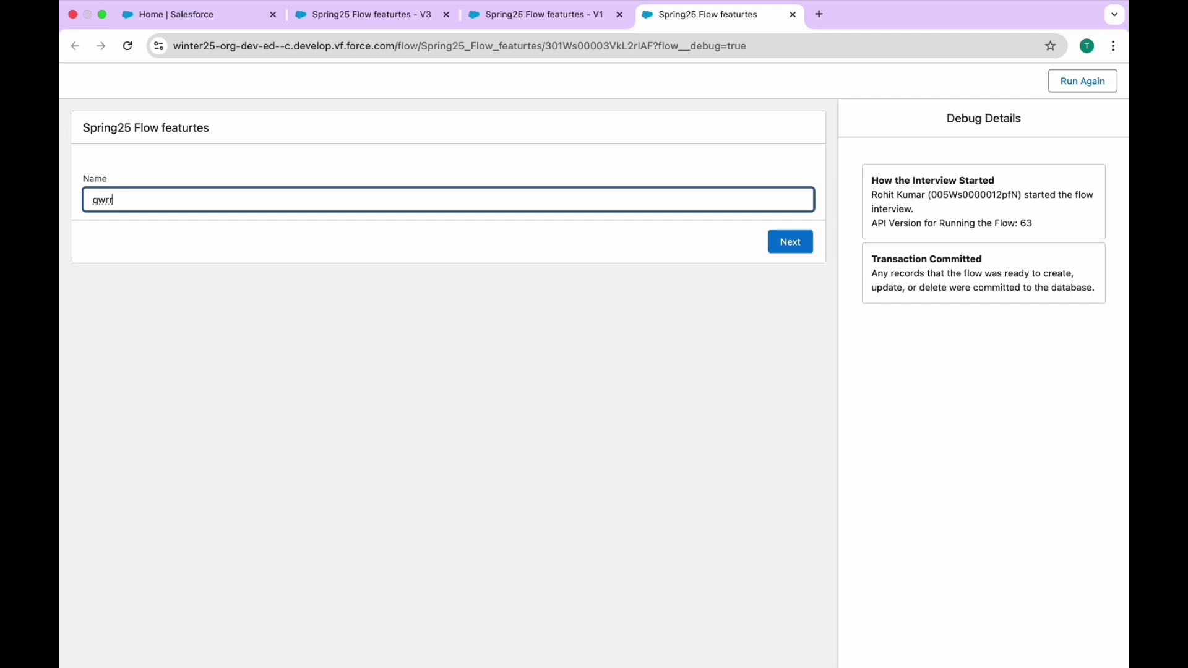
pyautogui.press('BackSpace')
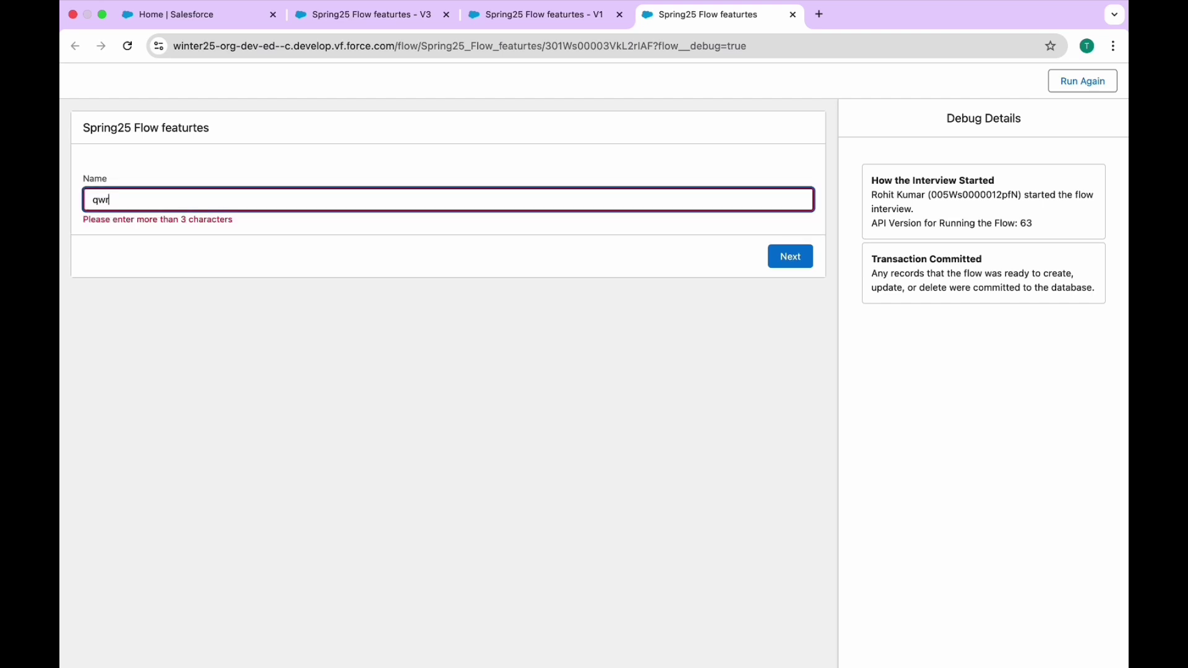
pyautogui.press('BackSpace')
pyautogui.press('BackSpace')
pyautogui.press('BackSpace')
pyautogui.write('erwert')
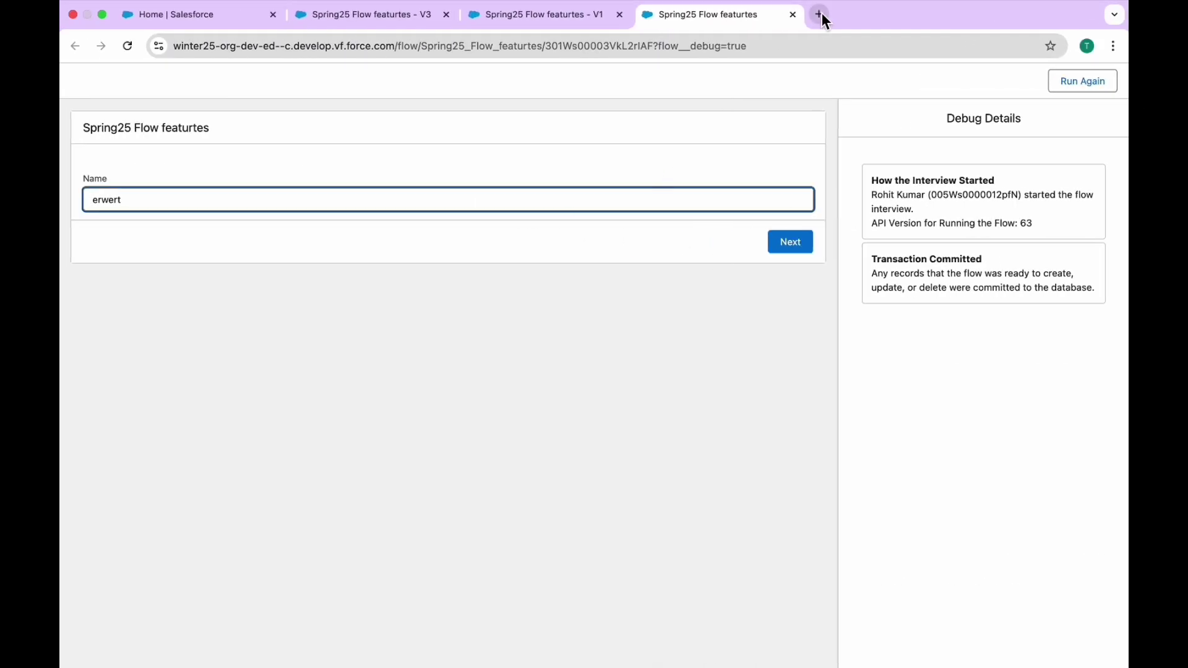
pyautogui.click(793, 14)
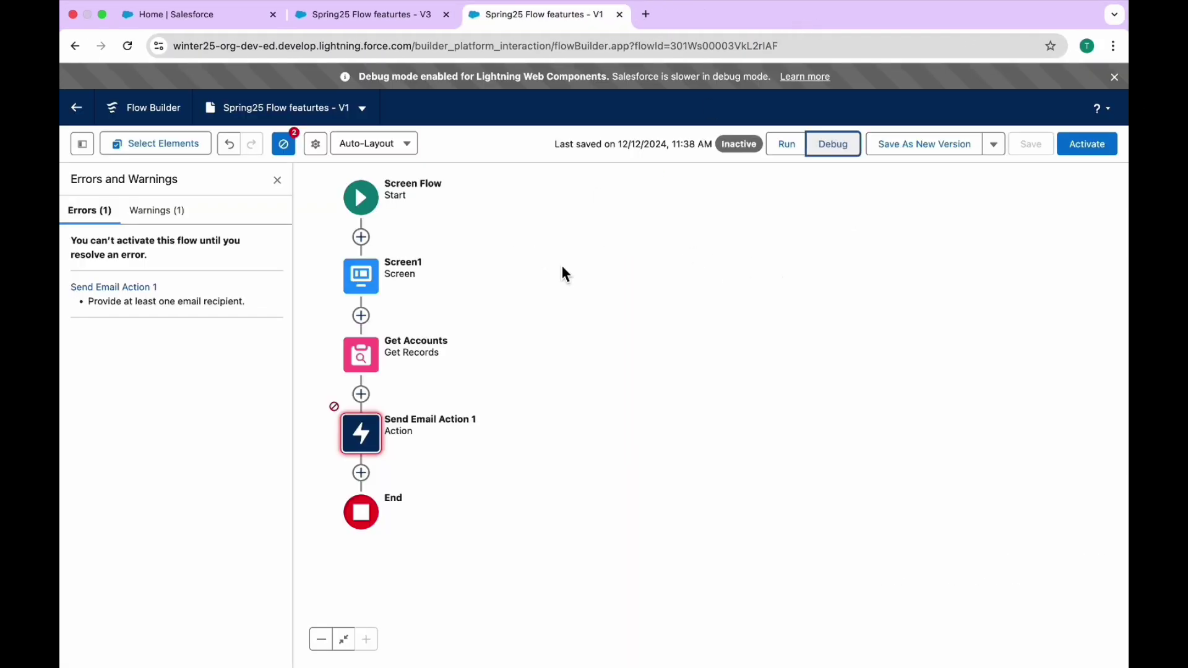
# Delete the Send Email action from the flow, save the flow and hide the errors and warnings.
pyautogui.click(357, 436)
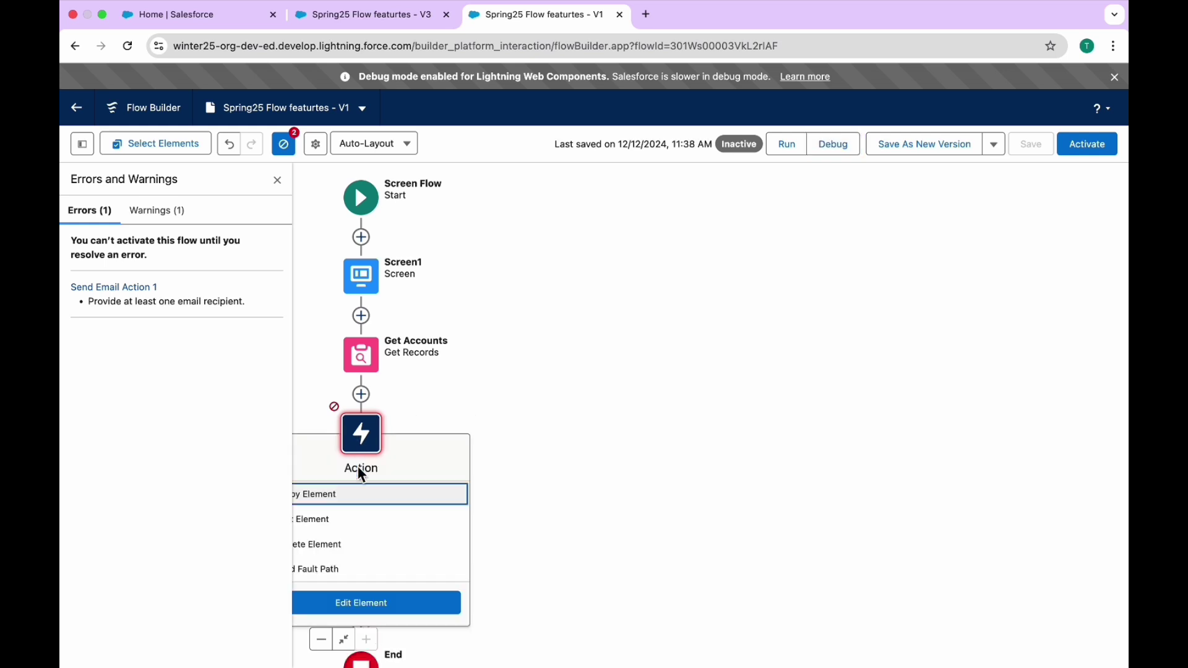
pyautogui.click(349, 546)
pyautogui.click(1034, 151)
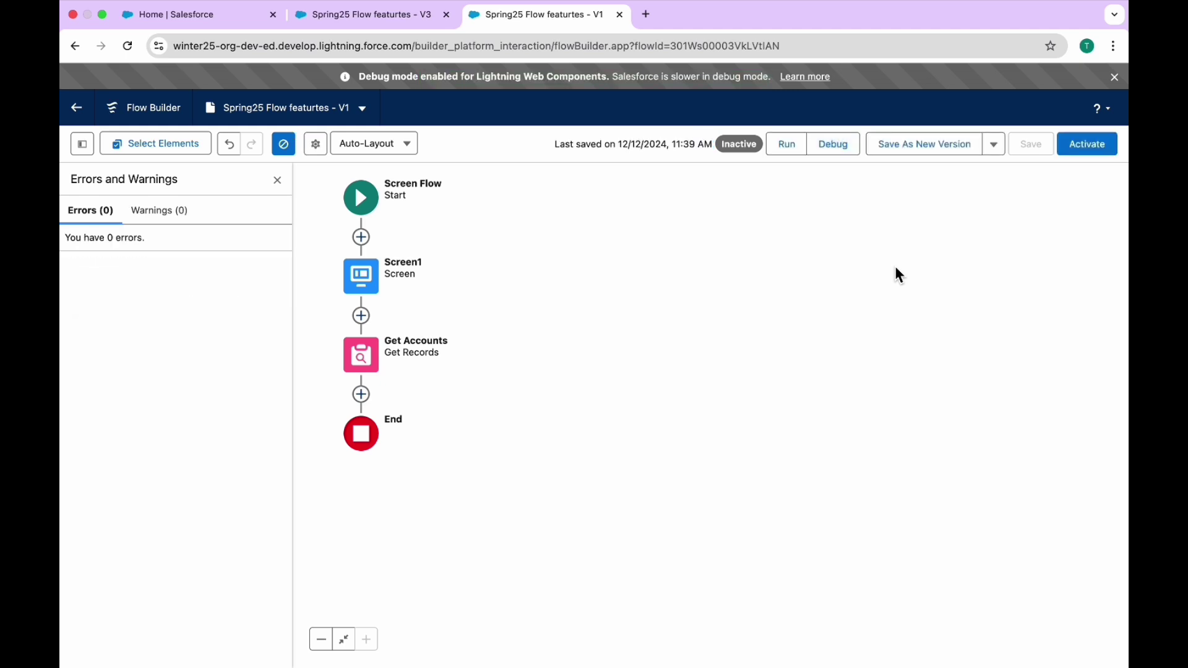
pyautogui.click(279, 151)
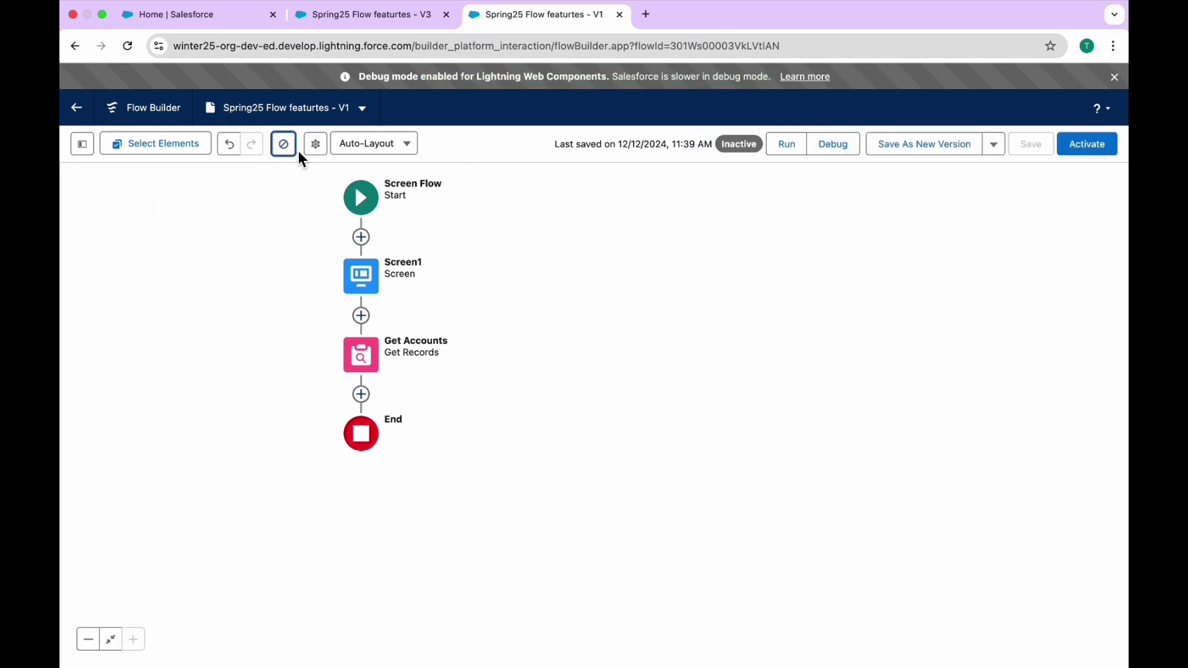
# Set the progress indicator type to Path: Top of Screen in the flow's advanced version properties.
pyautogui.click(315, 144)
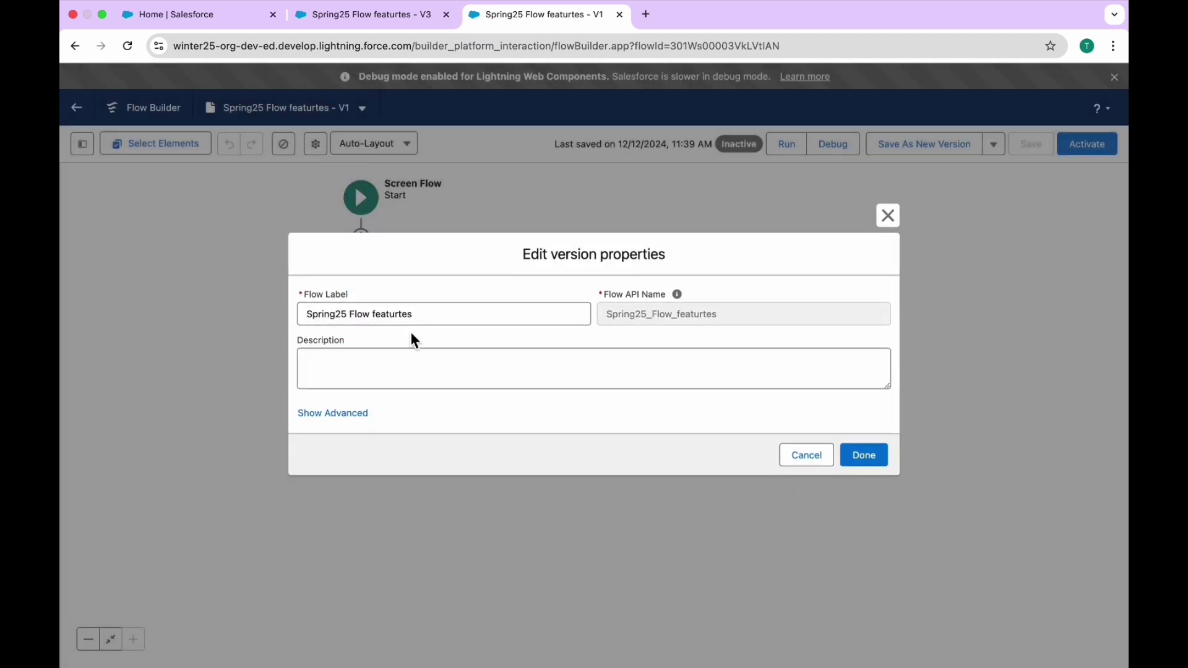
pyautogui.click(314, 413)
pyautogui.scroll(-3, 543, 358)
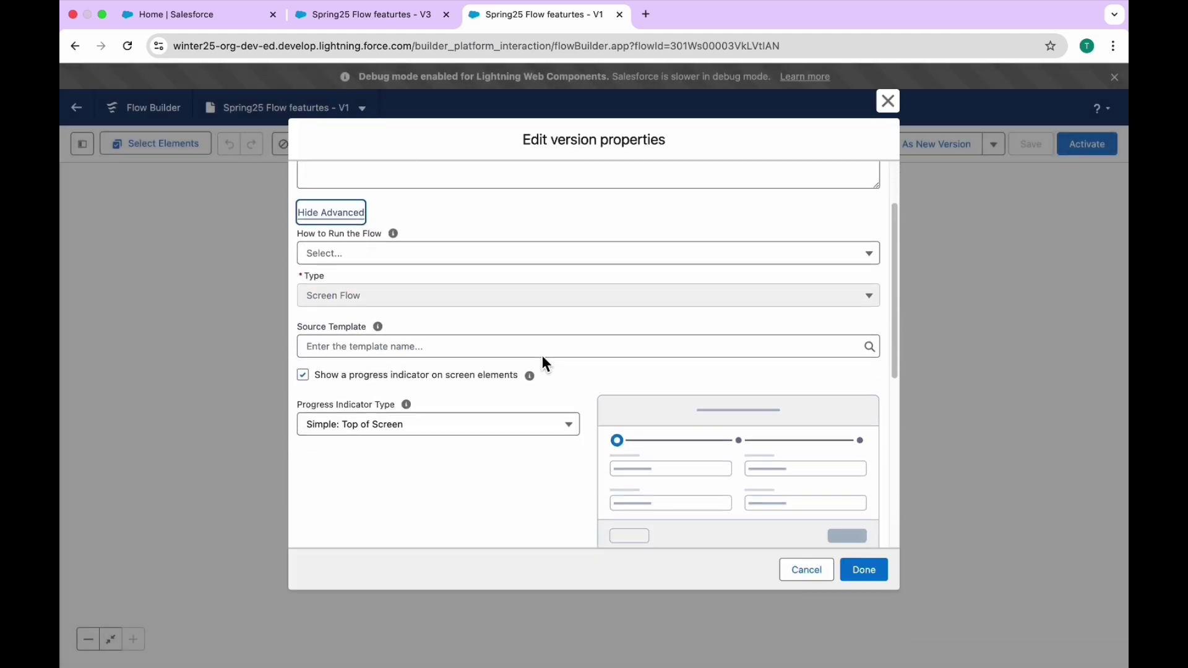
pyautogui.scroll(-2, 357, 393)
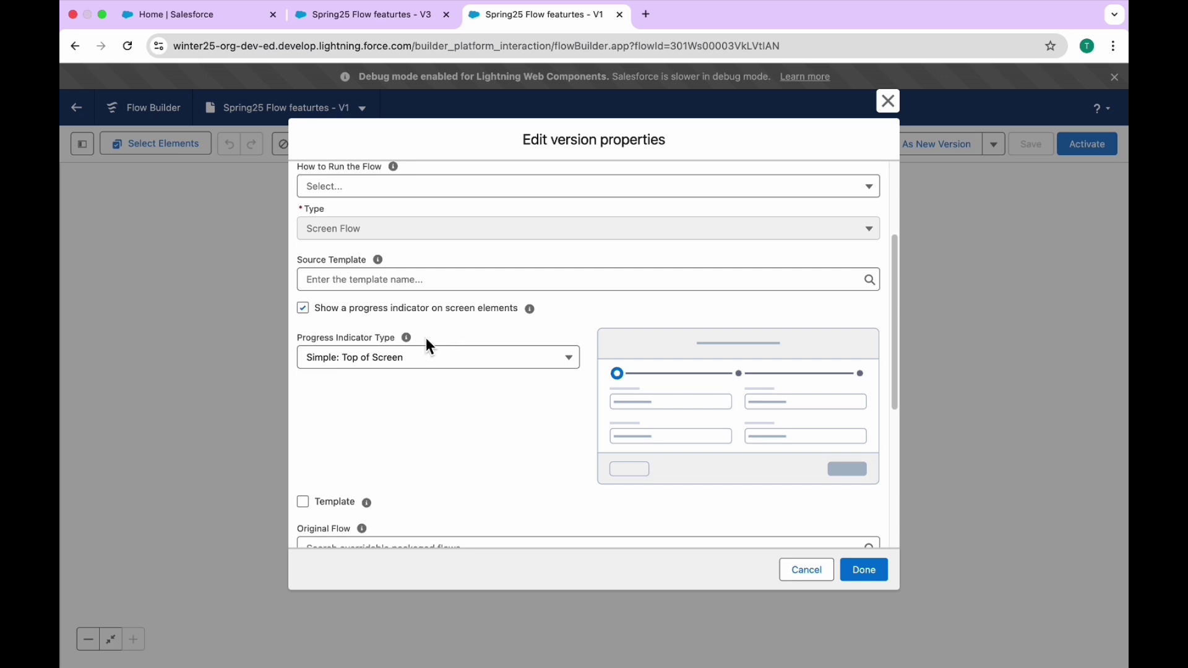
pyautogui.click(386, 365)
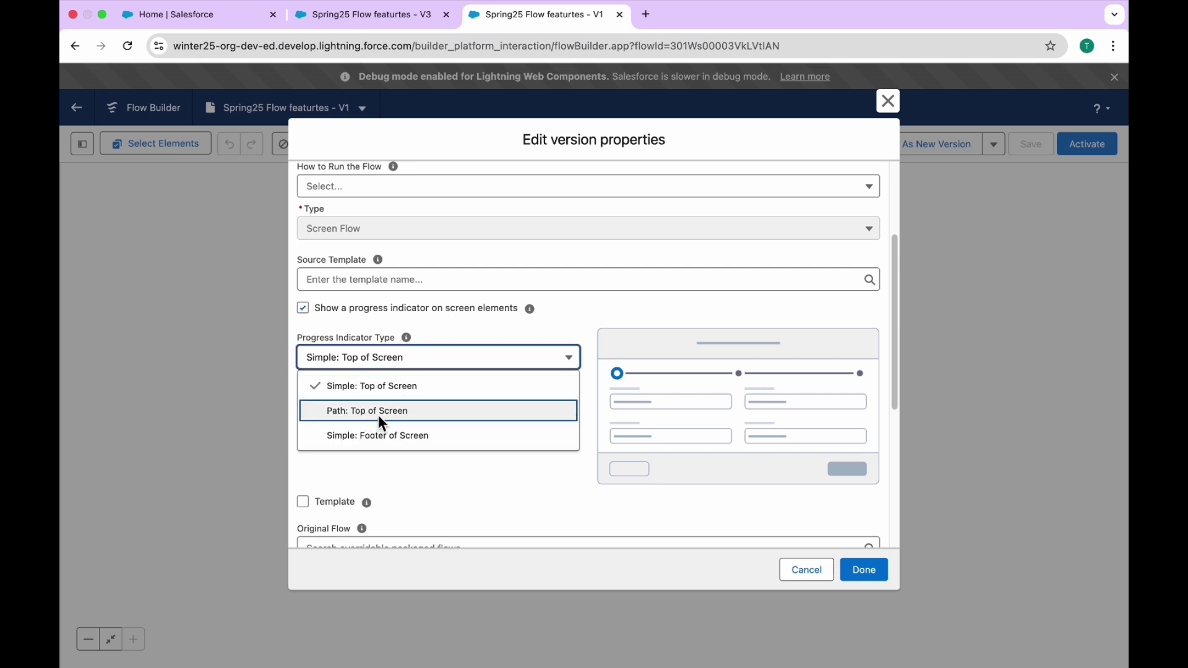
pyautogui.click(424, 412)
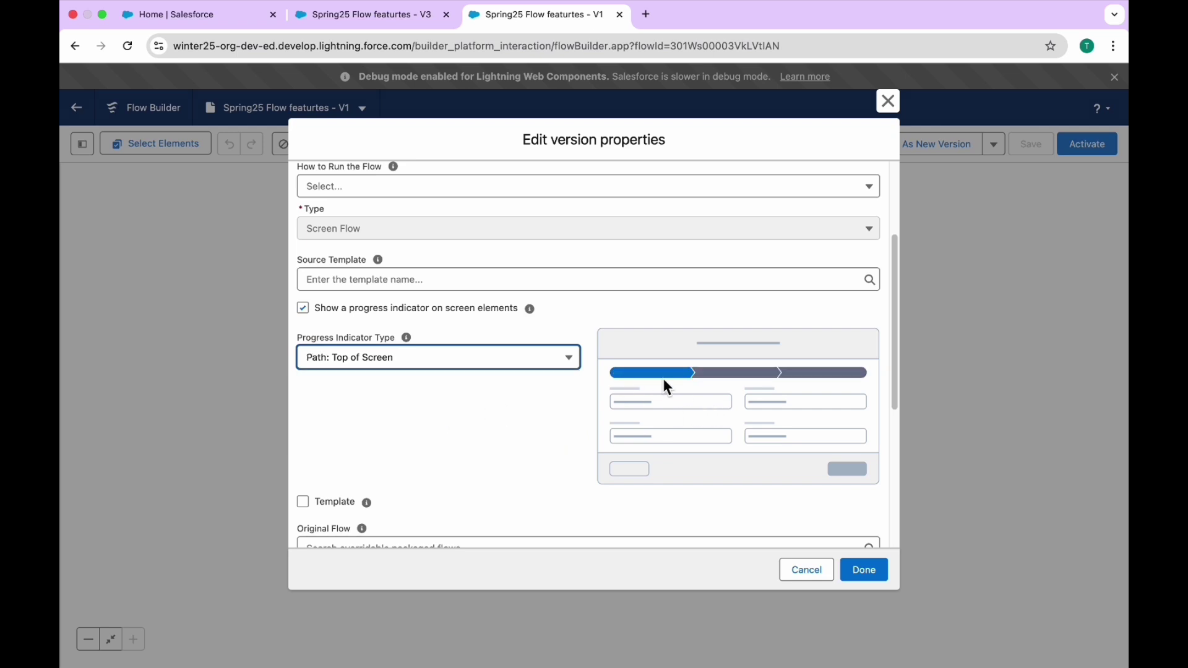
# Preview the Simple: Footer of Screen indicator, switch back to Path: Top of Screen and apply the version properties.
pyautogui.click(424, 366)
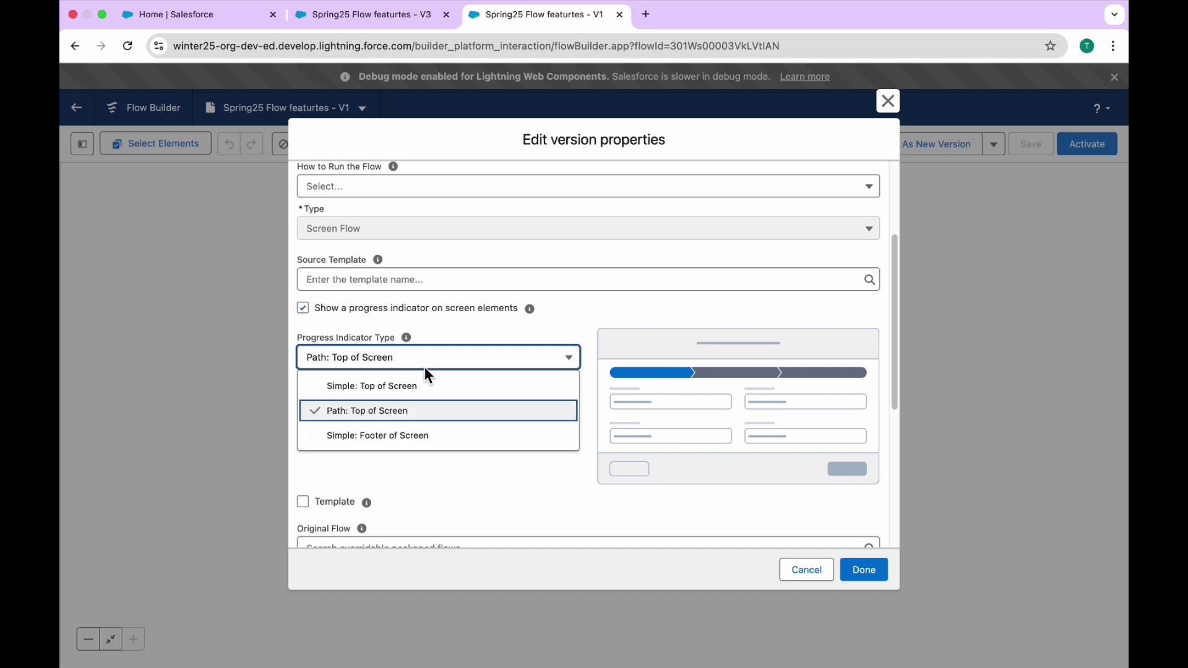
pyautogui.click(405, 433)
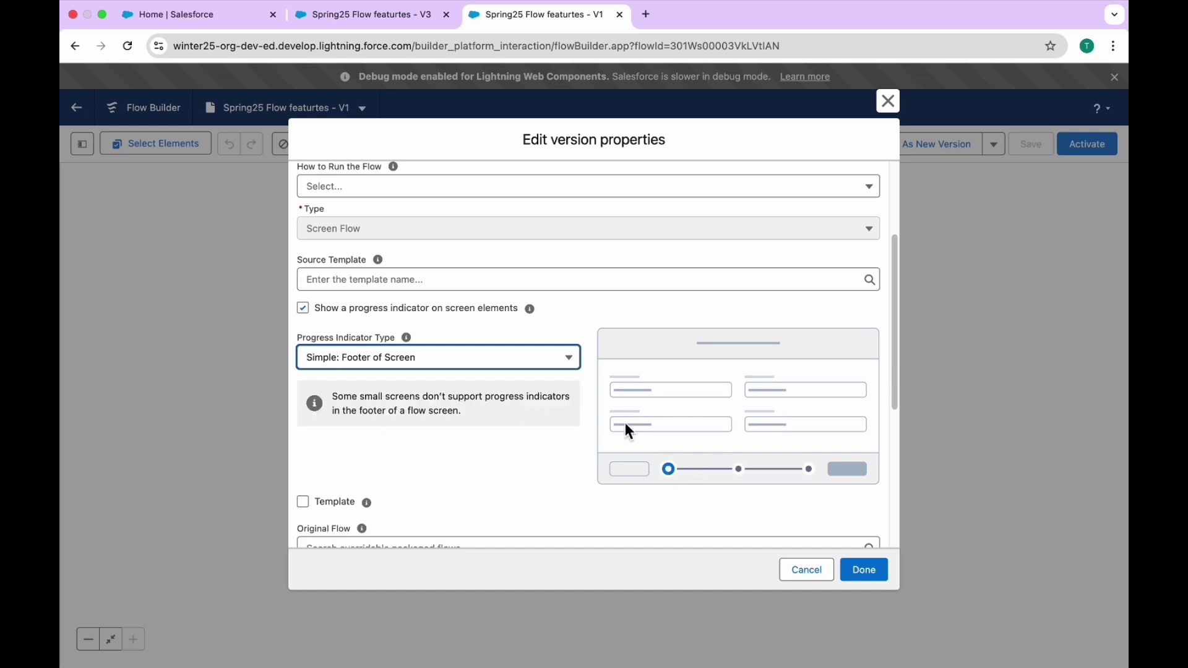
pyautogui.click(406, 366)
pyautogui.click(385, 409)
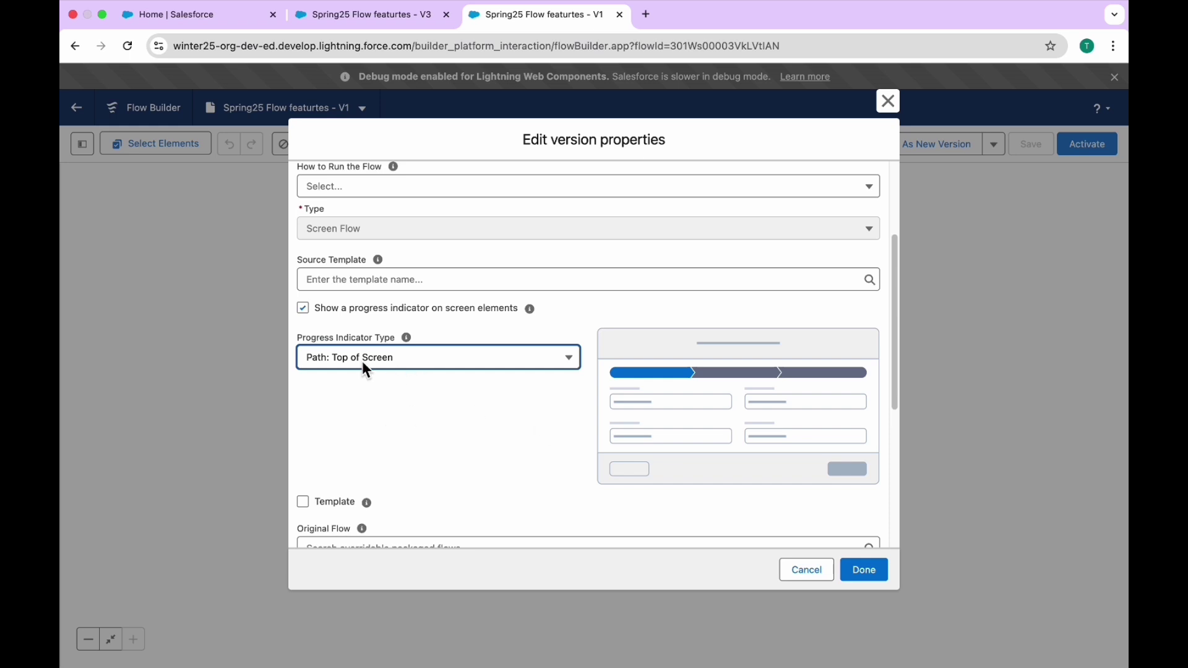
pyautogui.click(872, 571)
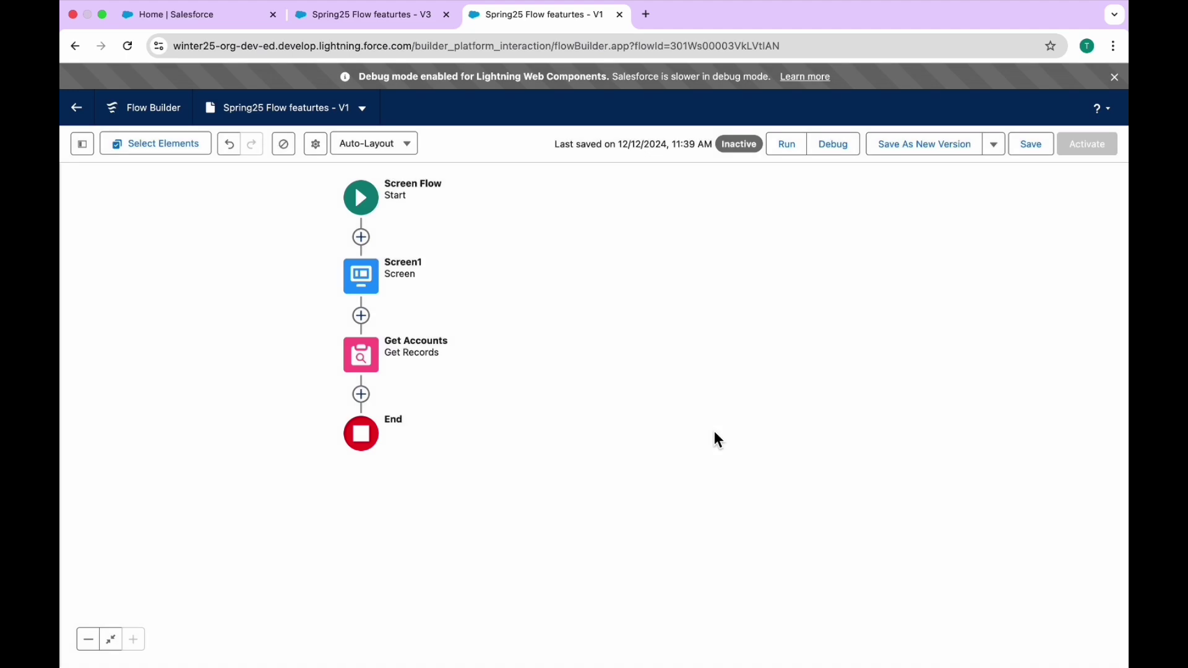
# Check the progress indicator in the Screen1 editor, close it and delete the Get Accounts element from the flow.
pyautogui.doubleClick(366, 272)
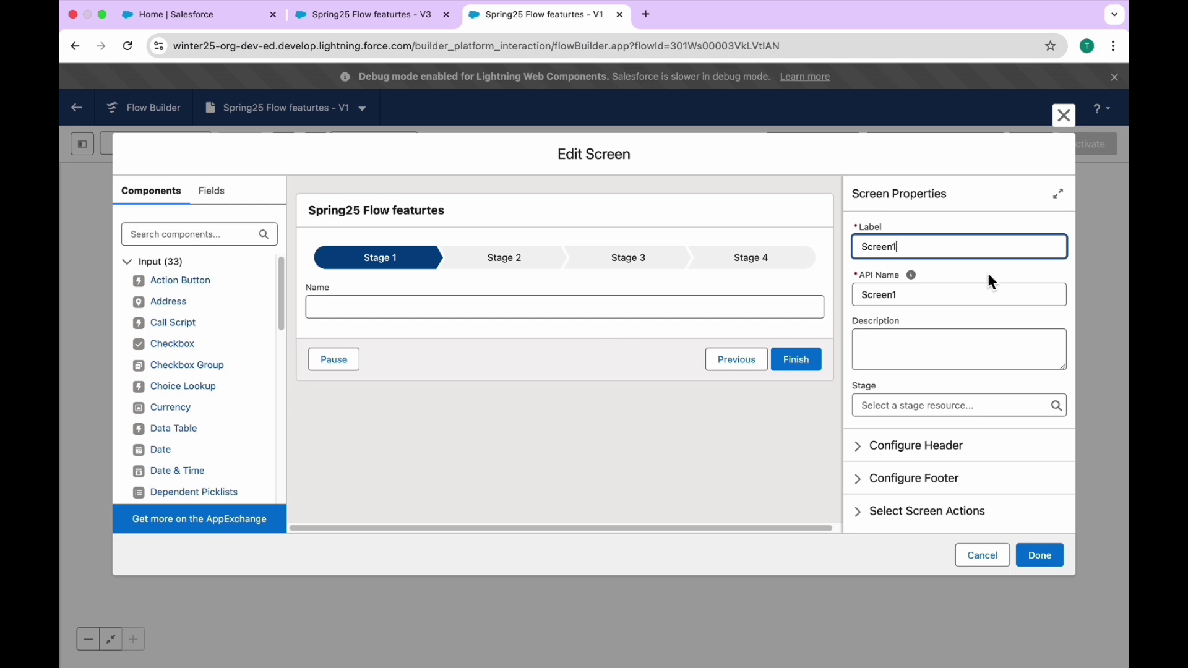
pyautogui.click(1063, 117)
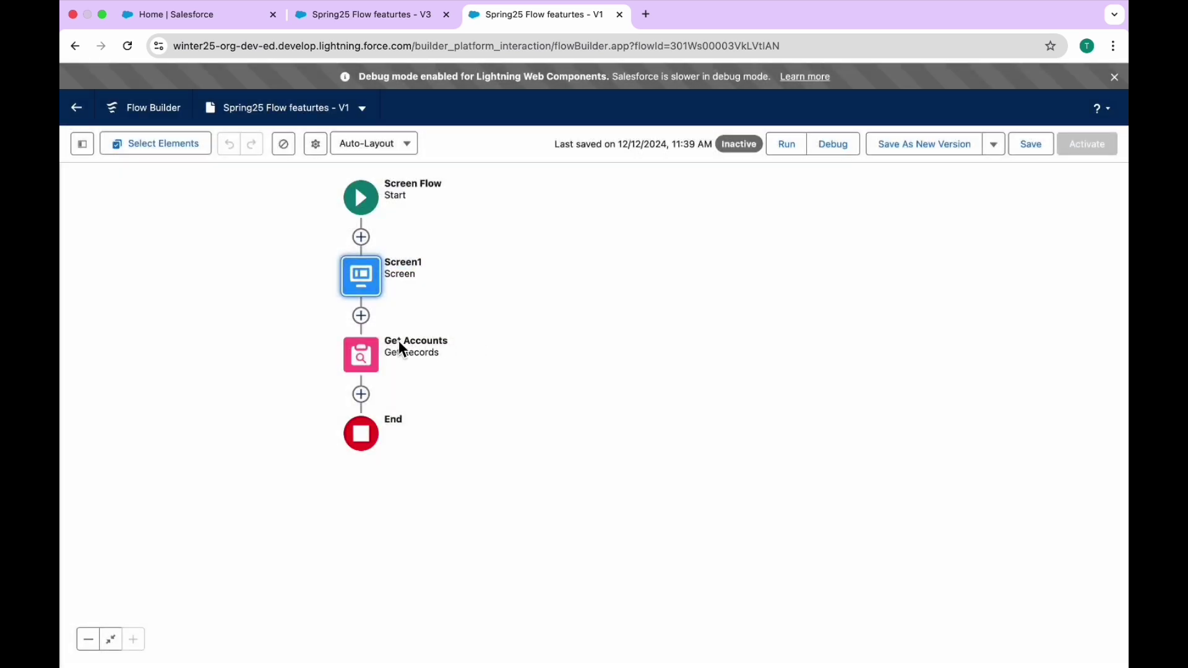
pyautogui.click(361, 351)
pyautogui.click(304, 470)
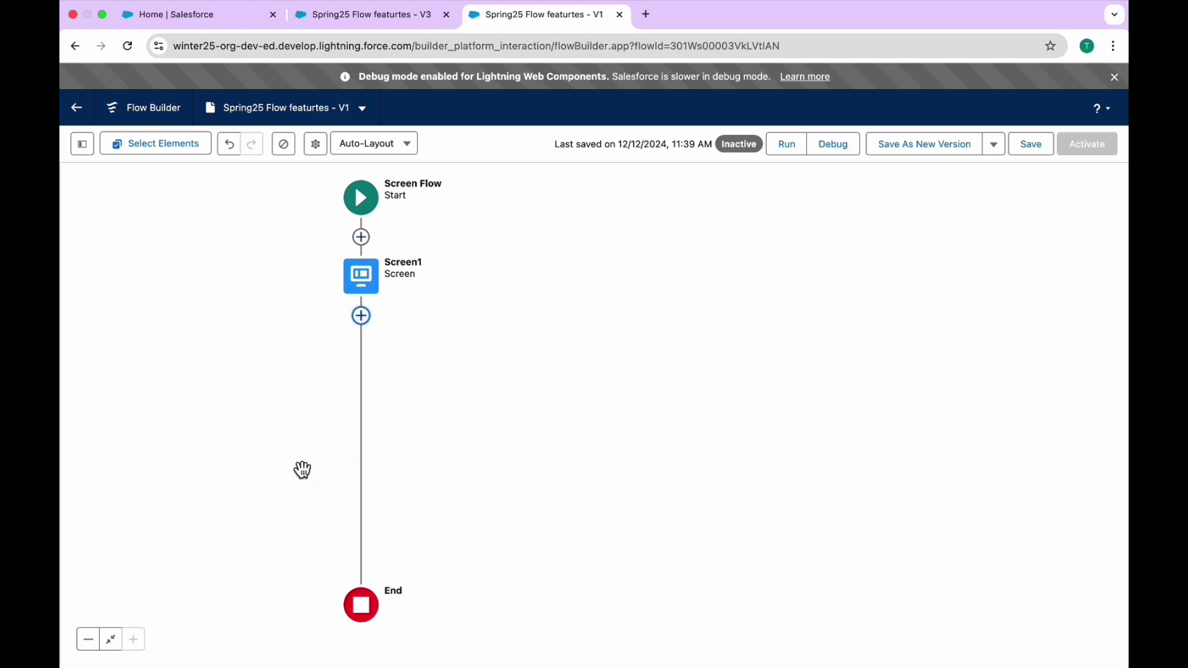
# Add a new screen element labelled Screen2 after Screen1.
pyautogui.click(361, 316)
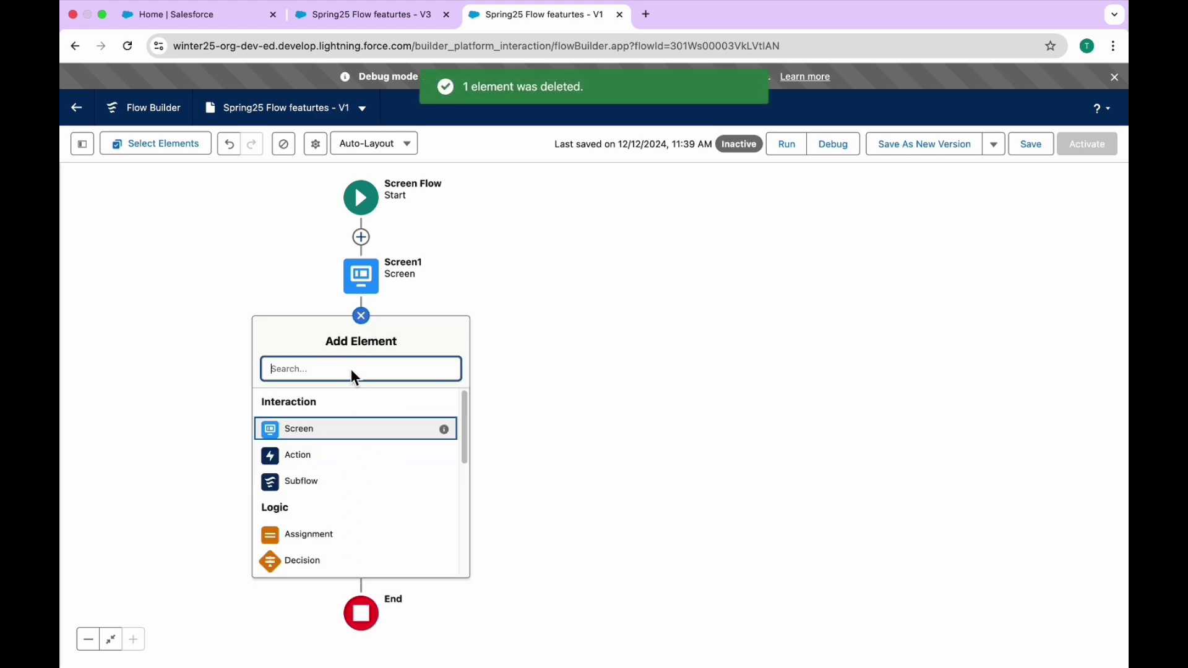
pyautogui.click(321, 427)
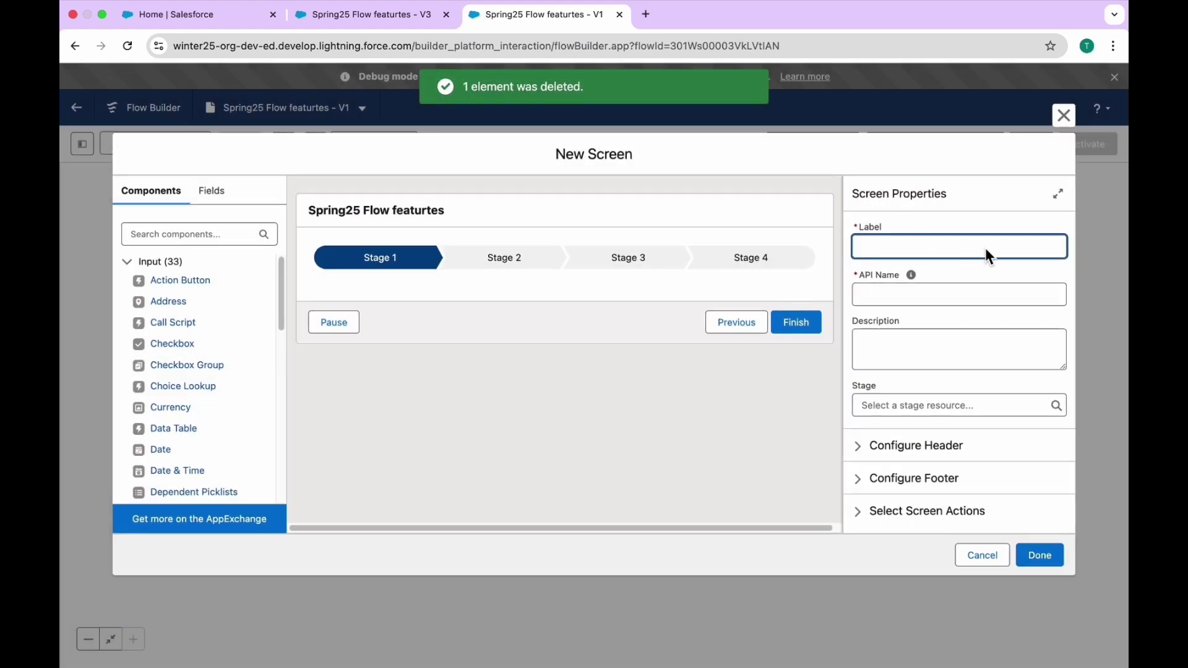
pyautogui.write('Screen2')
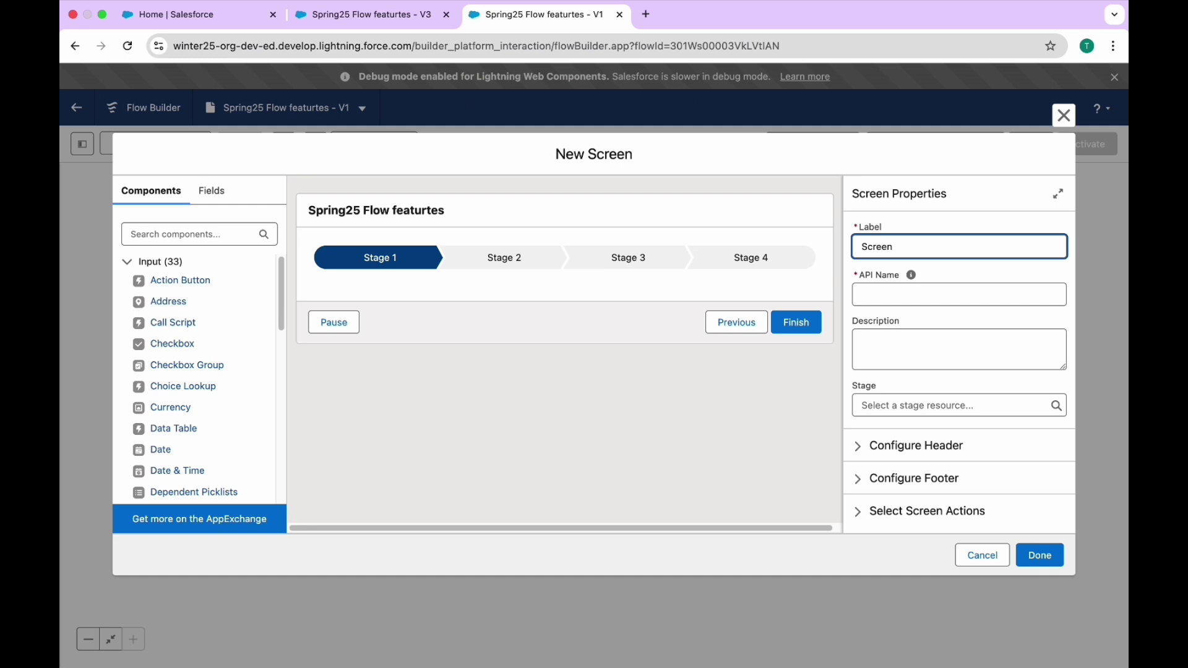
# Add a Text input component labelled Address to Screen2 and finish the screen.
pyautogui.click(165, 241)
pyautogui.write('text')
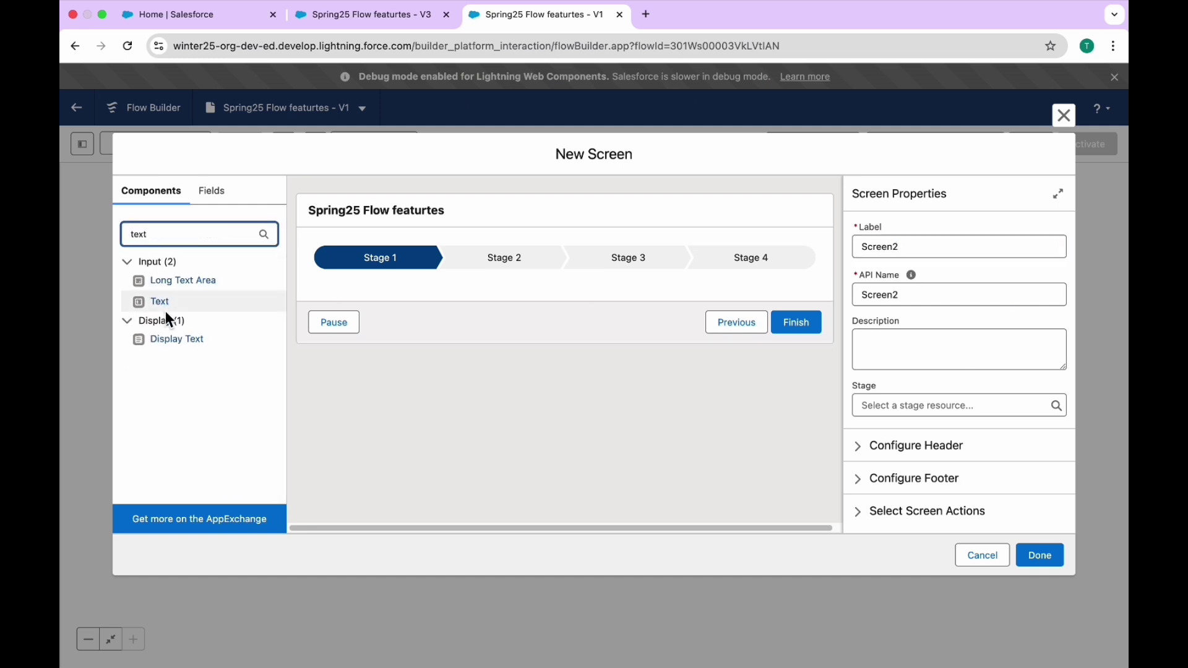
pyautogui.moveTo(165, 309); pyautogui.dragTo(347, 289)
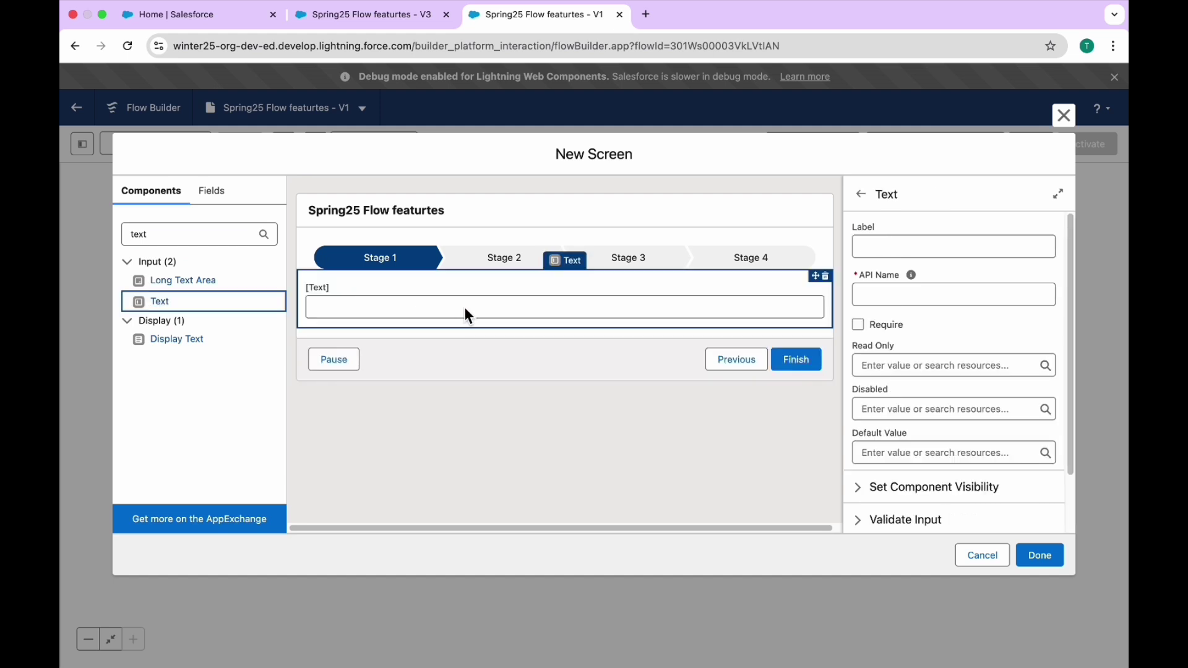
pyautogui.click(878, 252)
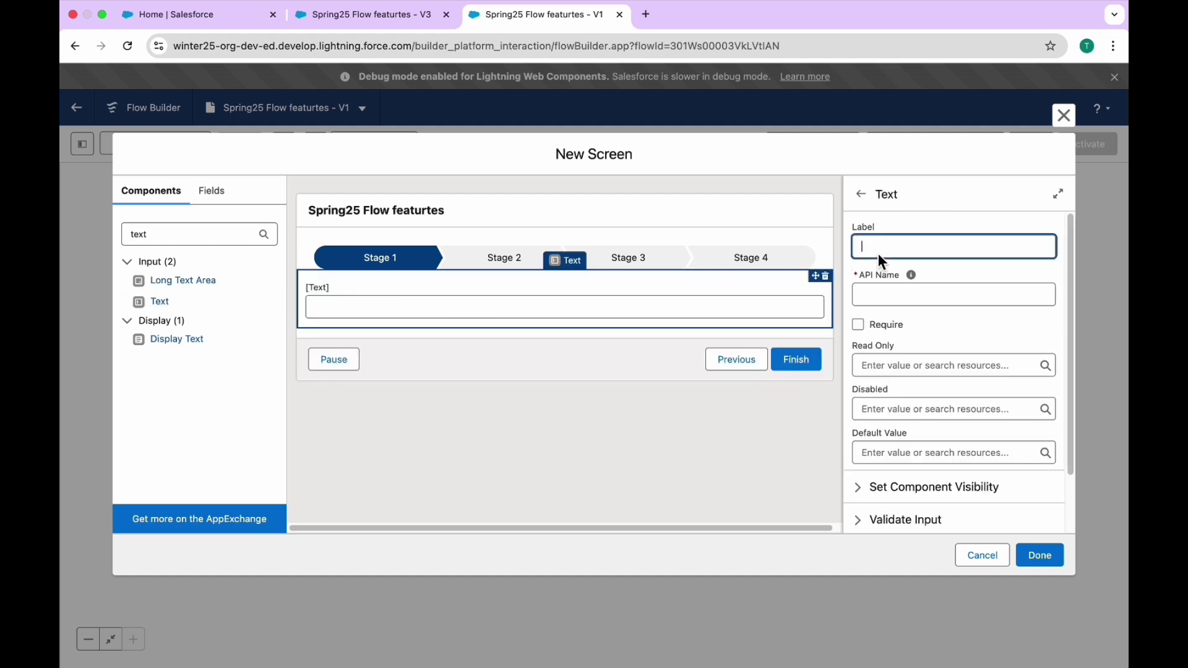
pyautogui.write('Address')
pyautogui.press('Tab')
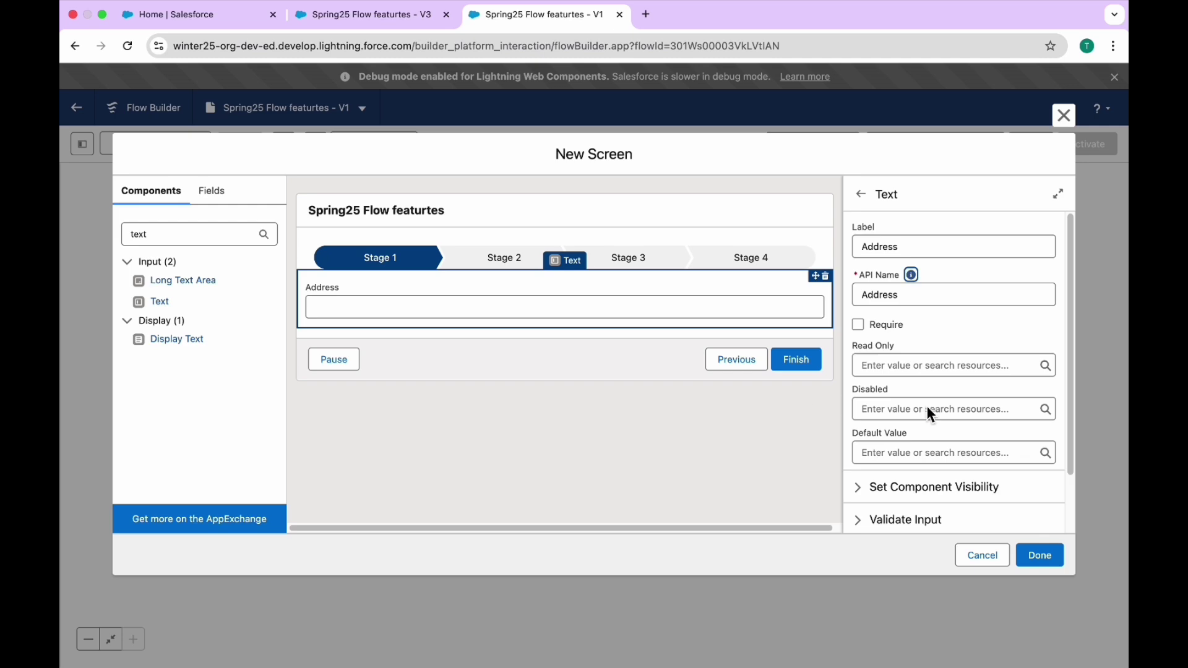
pyautogui.click(1041, 554)
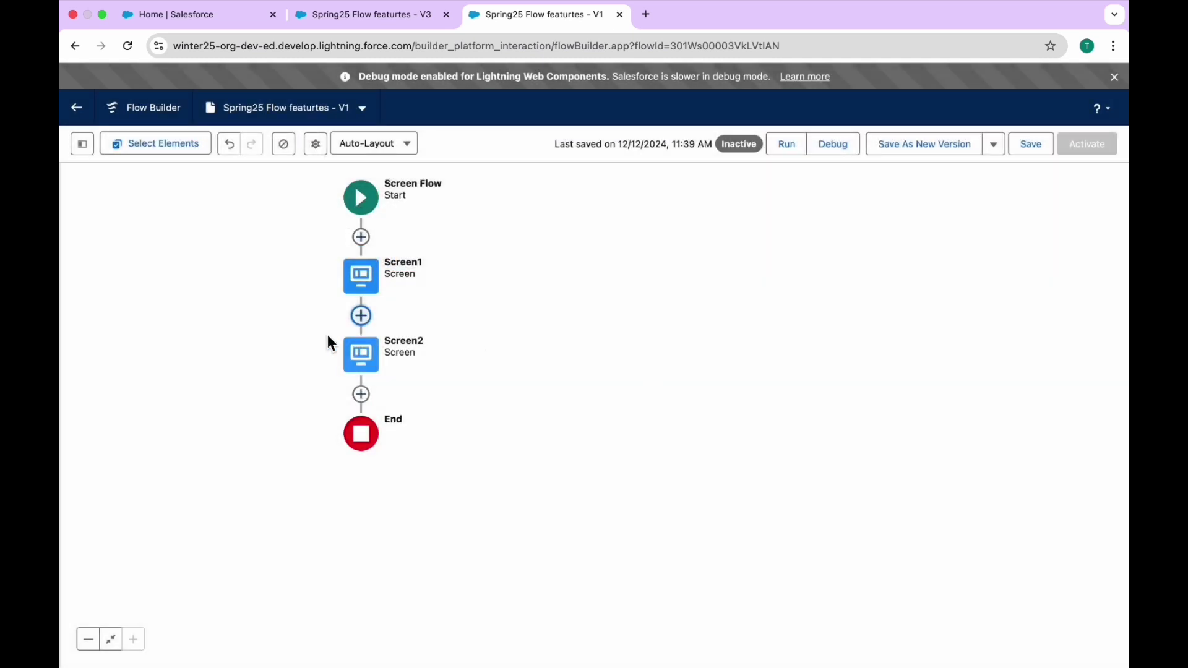
# Add a new screen element labelled Screen3 after Screen2.
pyautogui.click(361, 394)
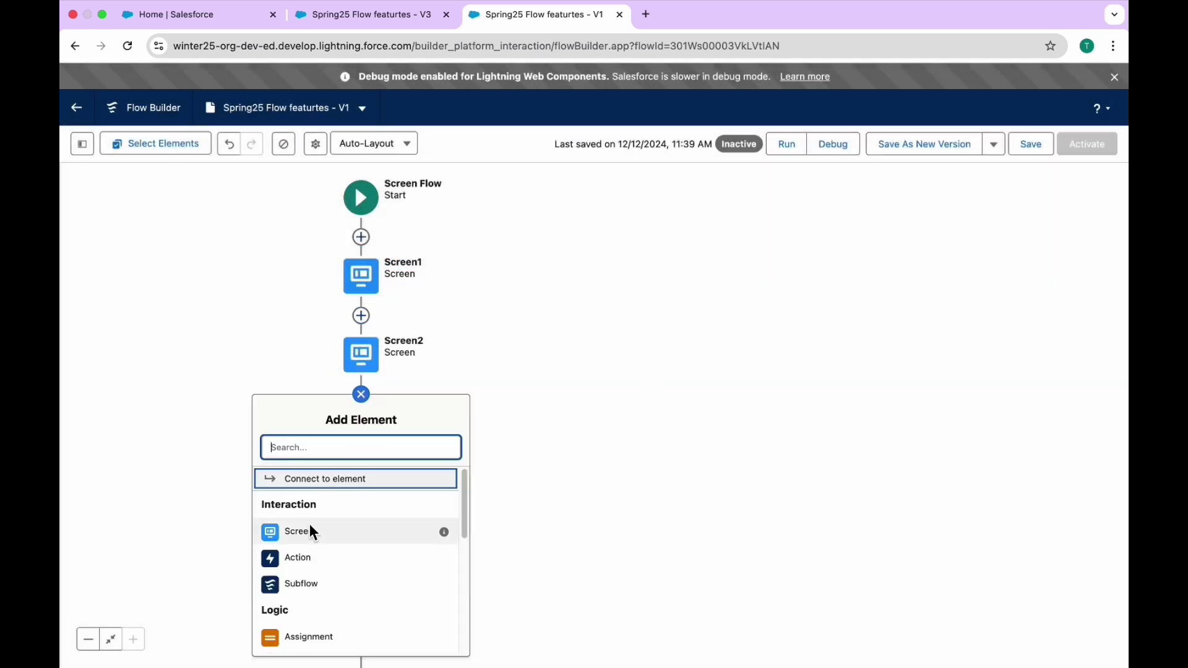
pyautogui.click(311, 530)
pyautogui.write('Sc')
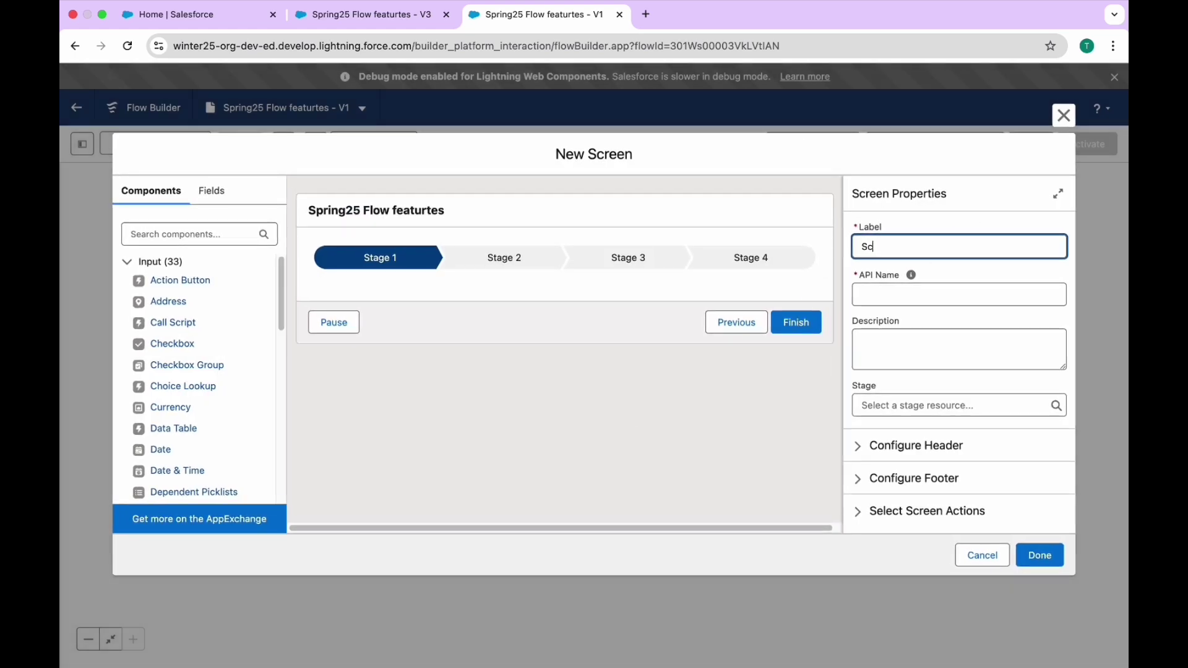
pyautogui.write('reen3')
pyautogui.press('Tab')
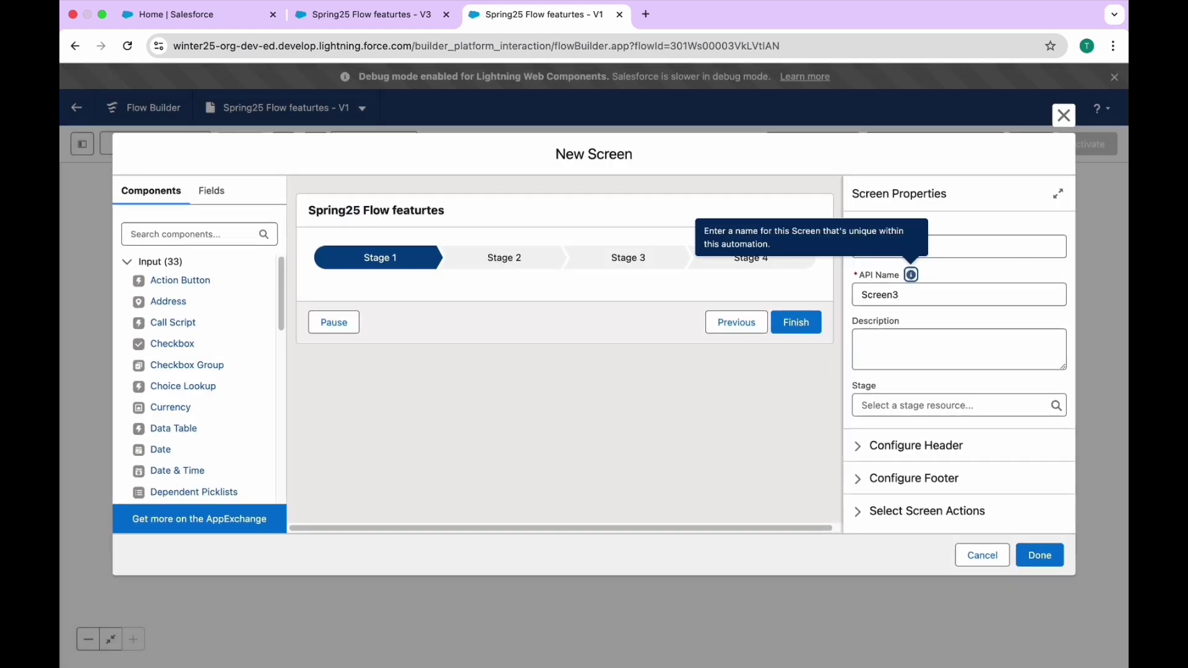
# Add a Text input component labelled Shipping Address to Screen3 and finish the screen.
pyautogui.click(166, 241)
pyautogui.write('Text')
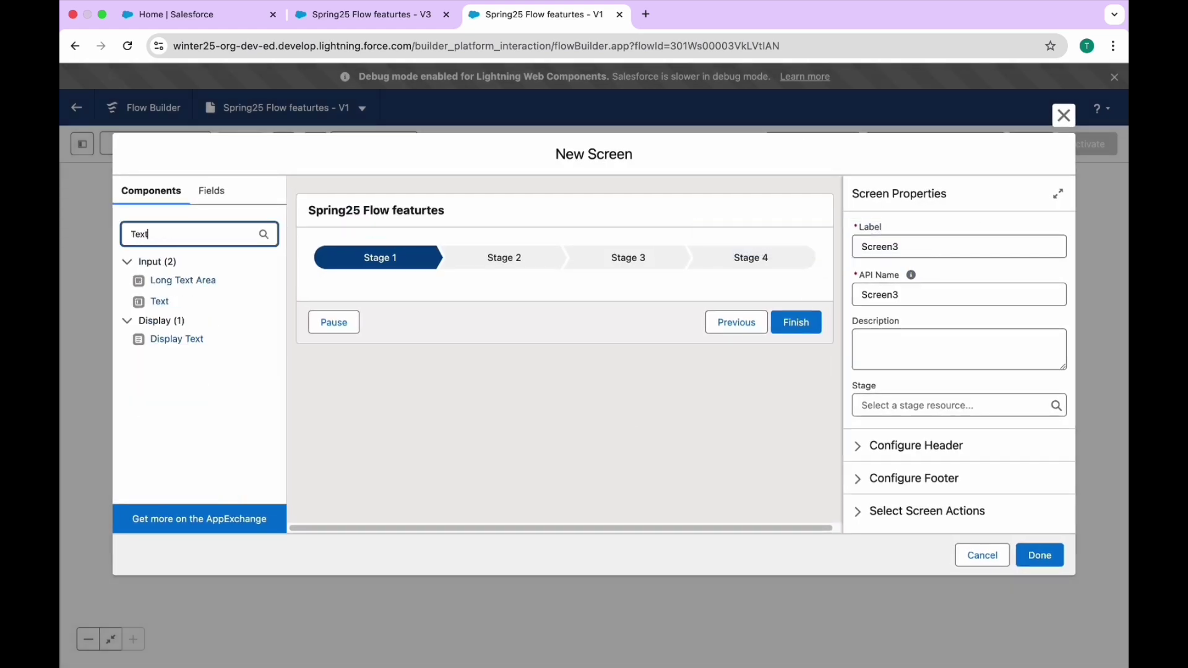
pyautogui.moveTo(159, 301); pyautogui.dragTo(351, 287)
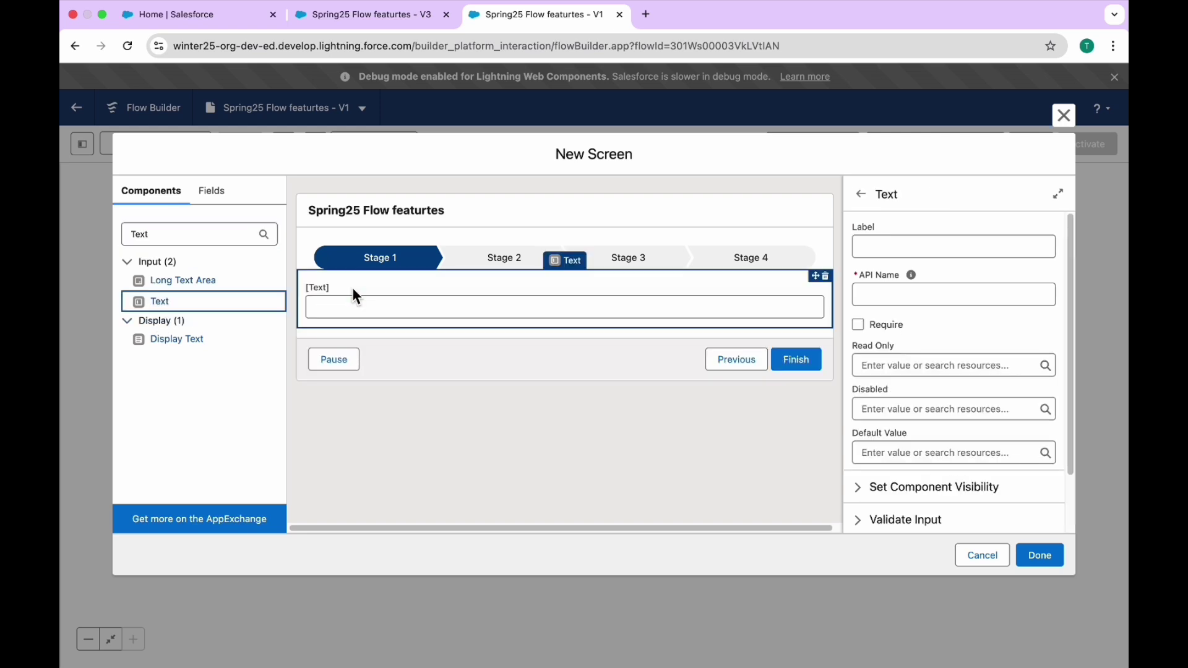
pyautogui.click(905, 247)
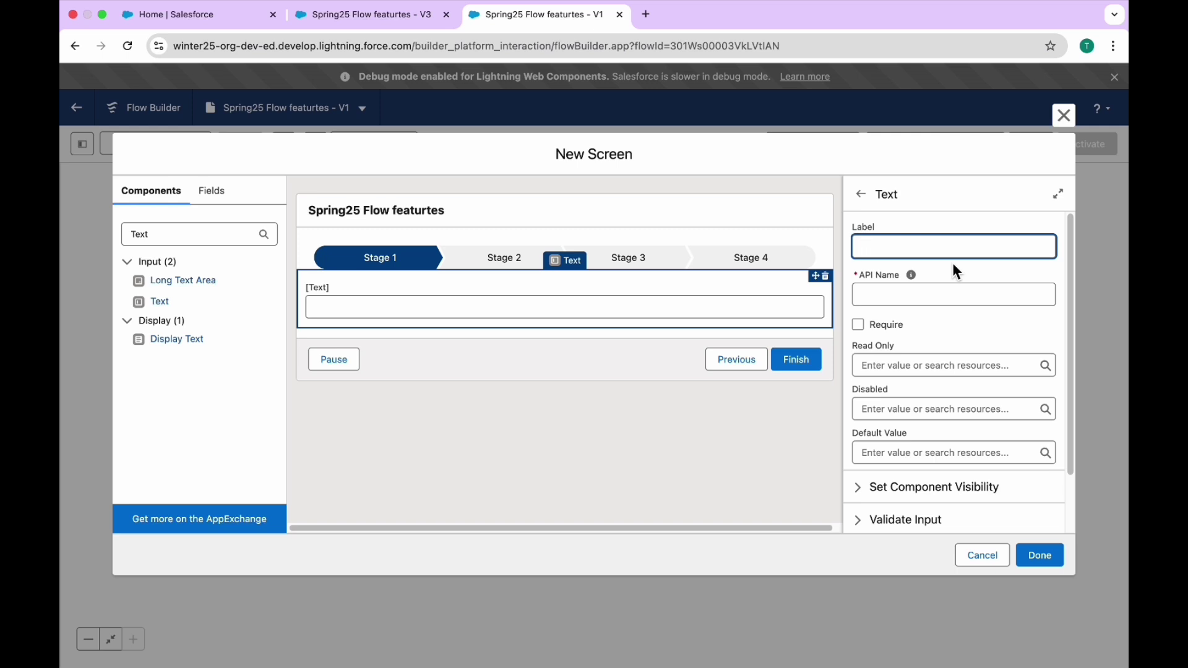
pyautogui.write('A')
pyautogui.press('BackSpace')
pyautogui.write('Shipping Address')
pyautogui.press('Tab')
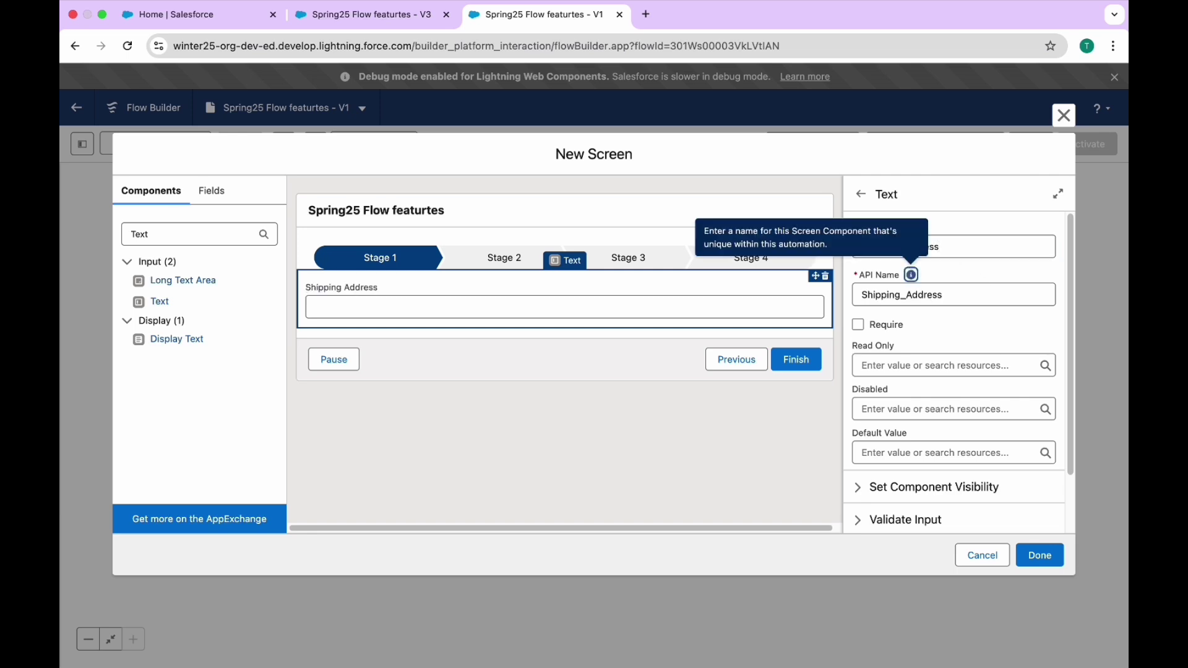
pyautogui.click(1053, 548)
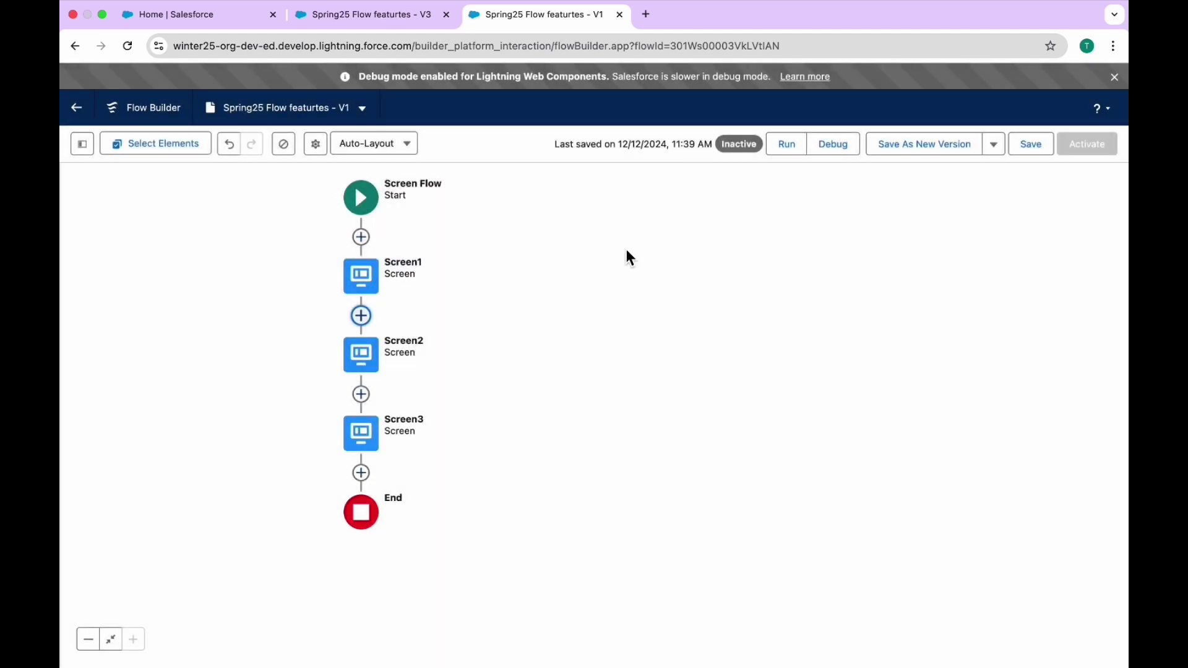
# Save the flow, check its first screen in a debug run with the default options, and close the debug run.
pyautogui.click(1030, 145)
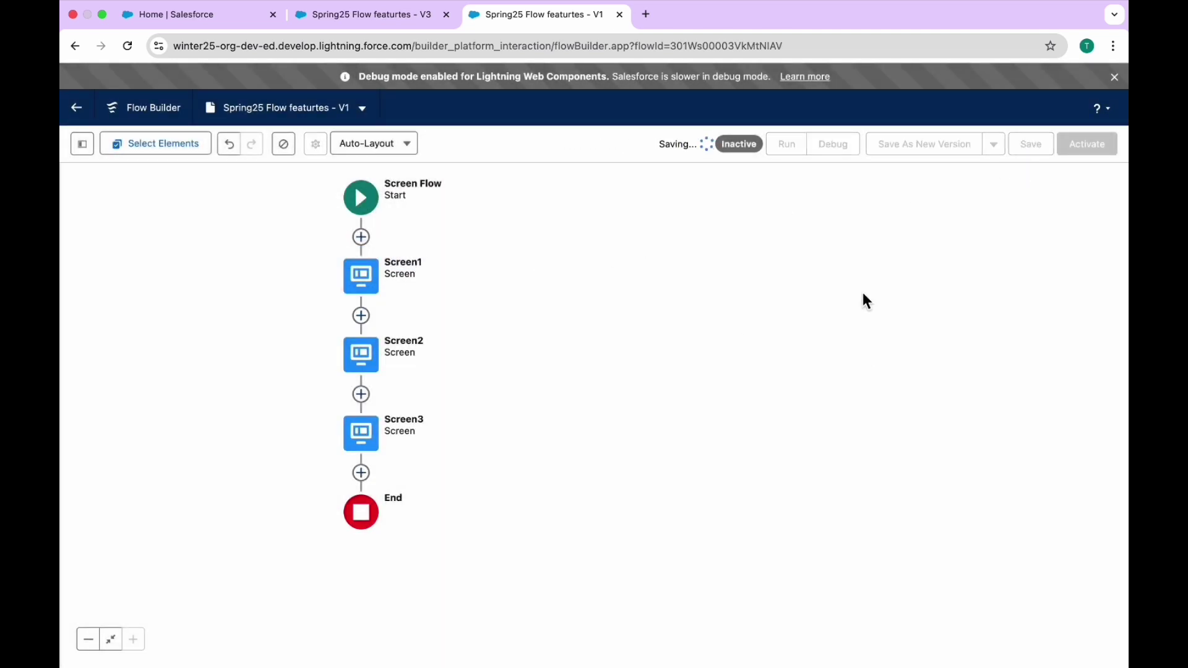
pyautogui.click(833, 147)
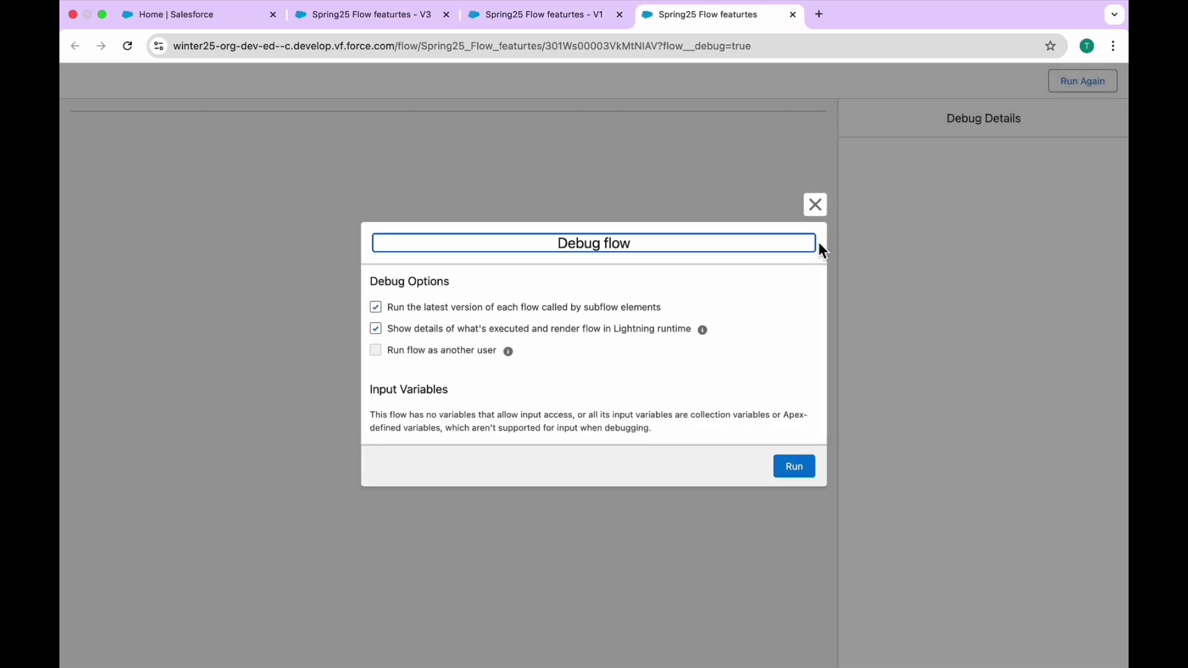
pyautogui.click(797, 466)
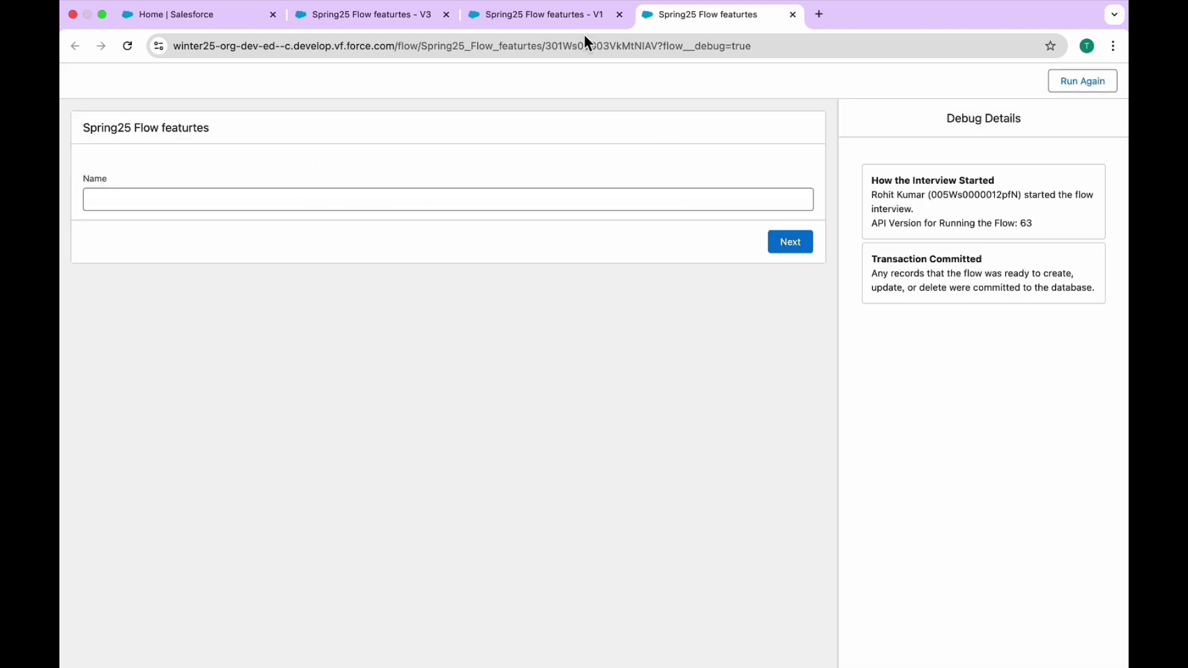
pyautogui.click(800, 17)
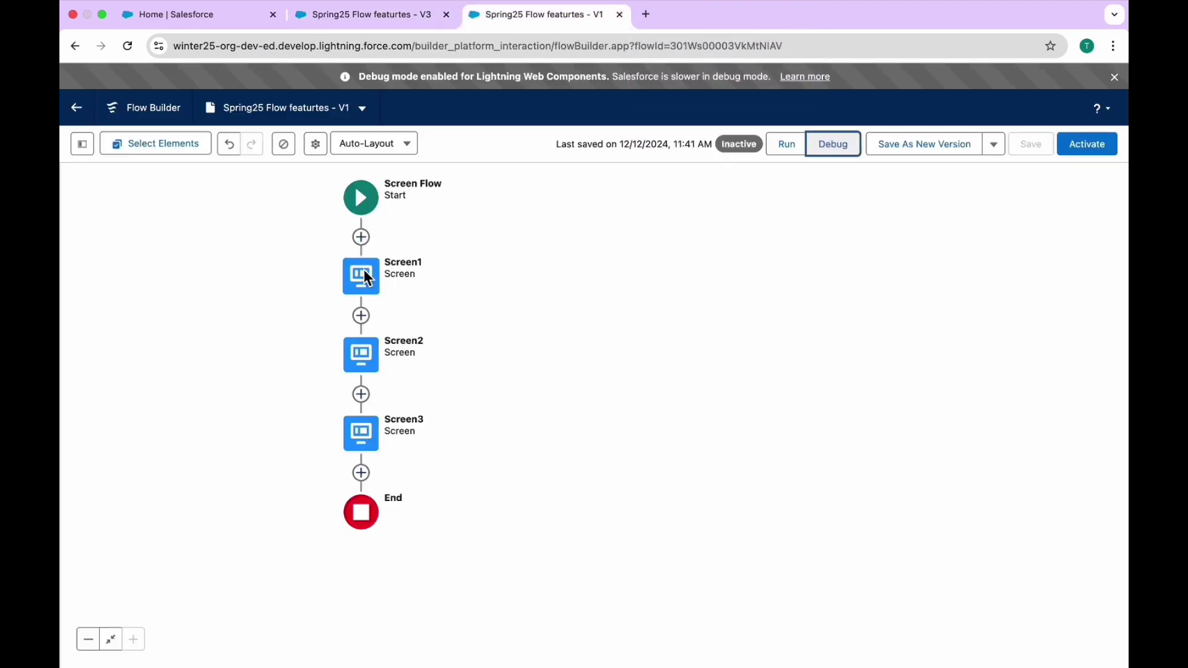
# Open Screen1 and view the form for a new stage resource, closing it without creating one.
pyautogui.doubleClick(363, 270)
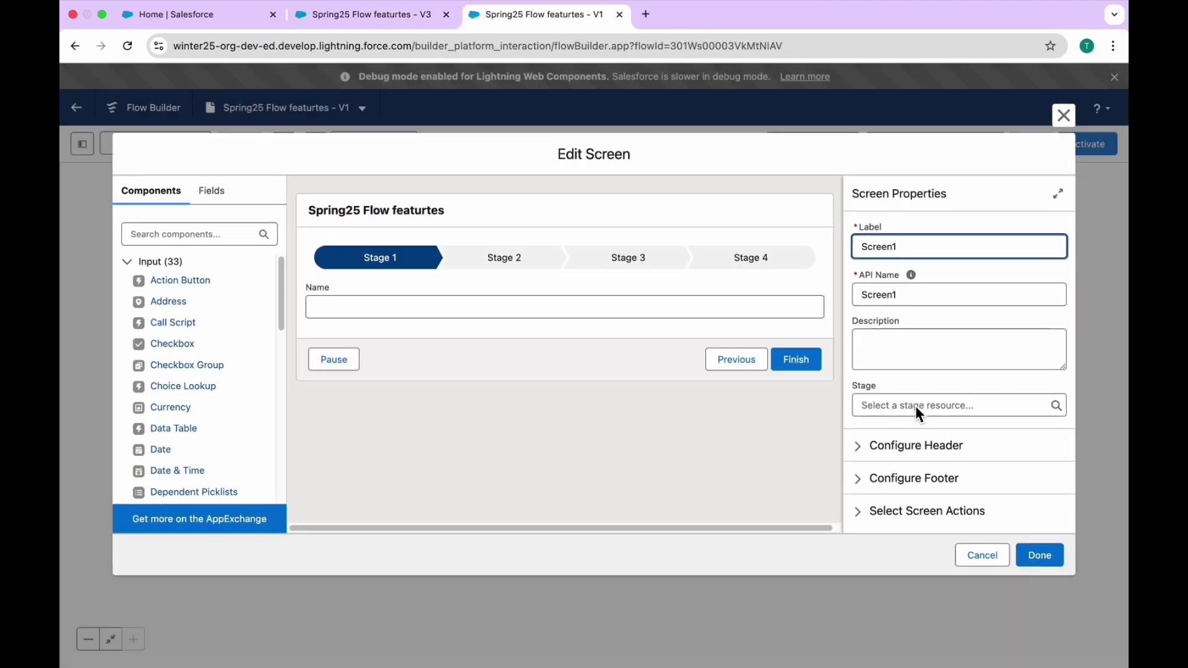
pyautogui.click(918, 407)
pyautogui.click(915, 433)
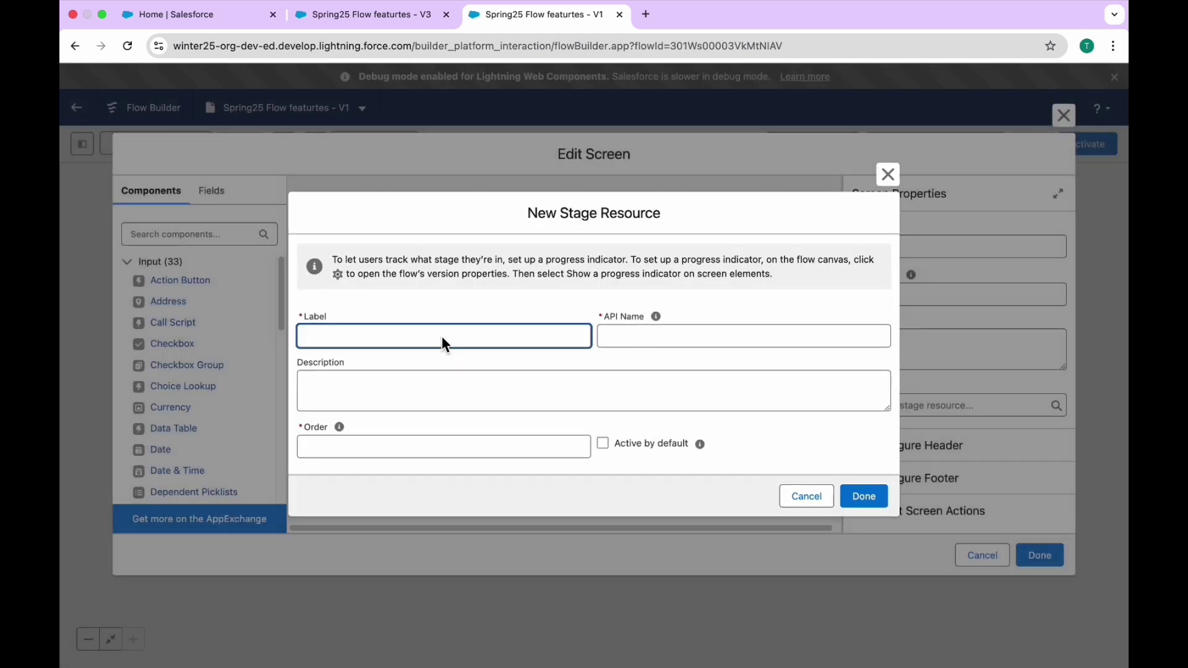
pyautogui.click(888, 175)
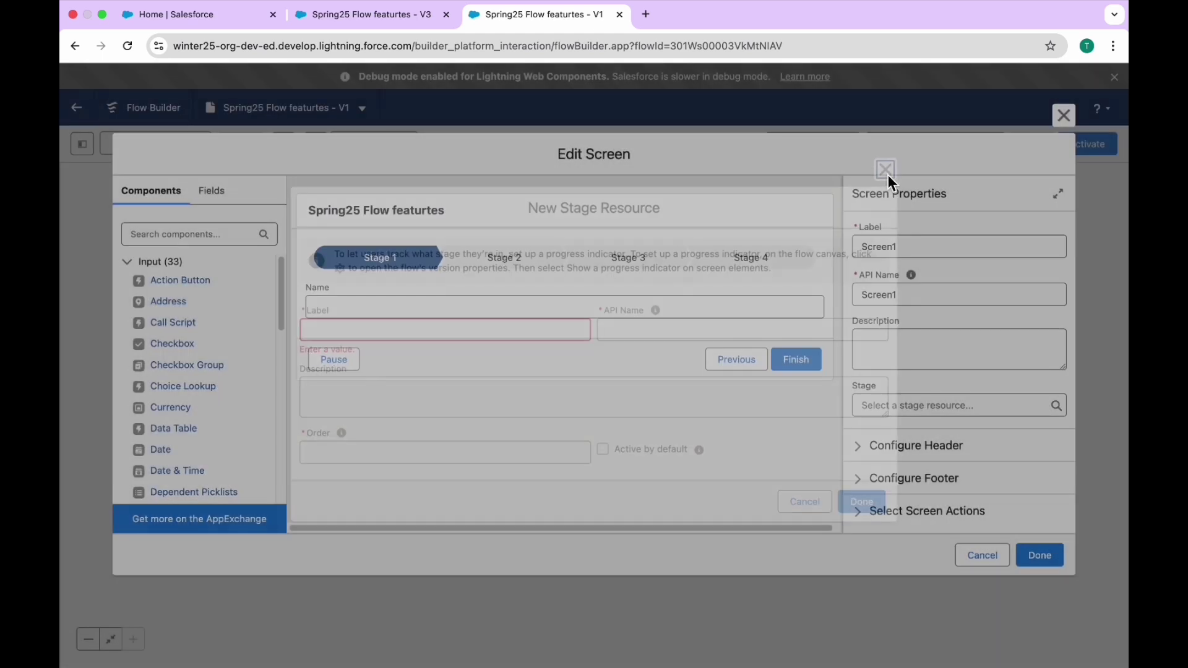
pyautogui.click(890, 408)
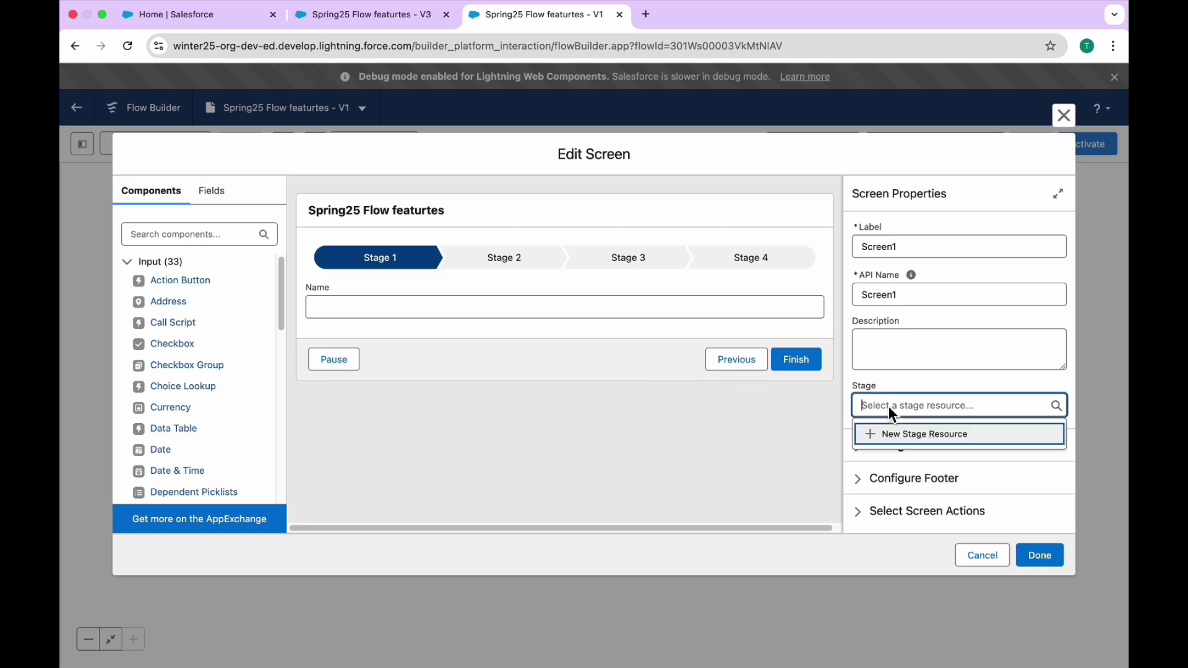
pyautogui.write('Name')
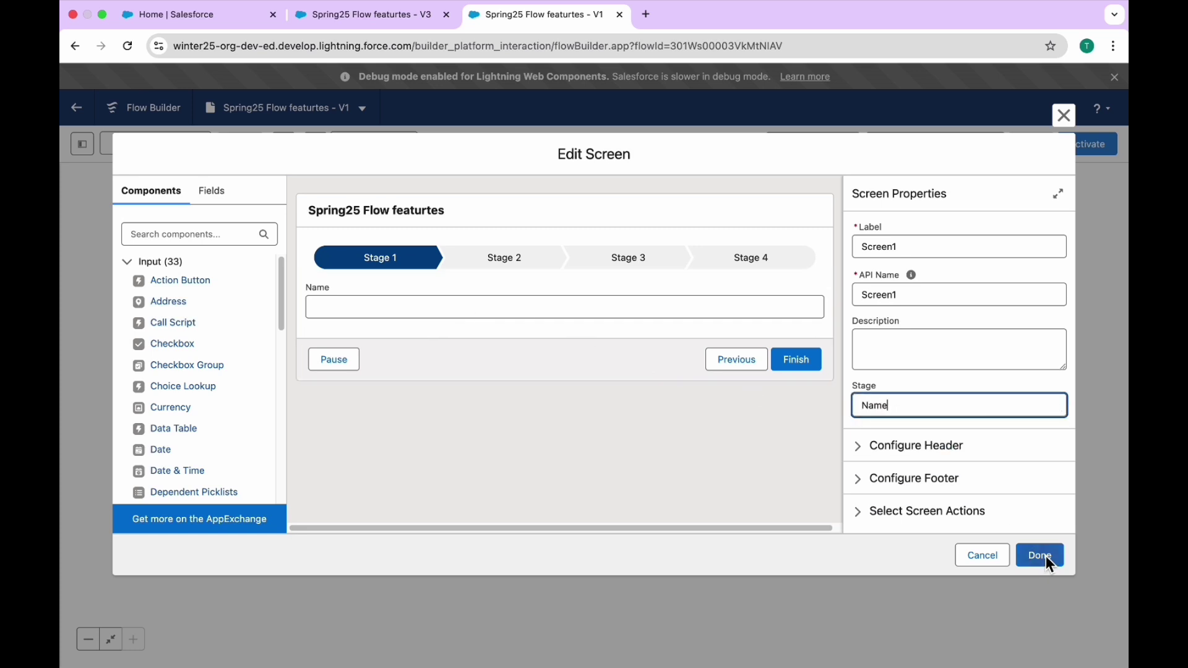
pyautogui.click(1044, 556)
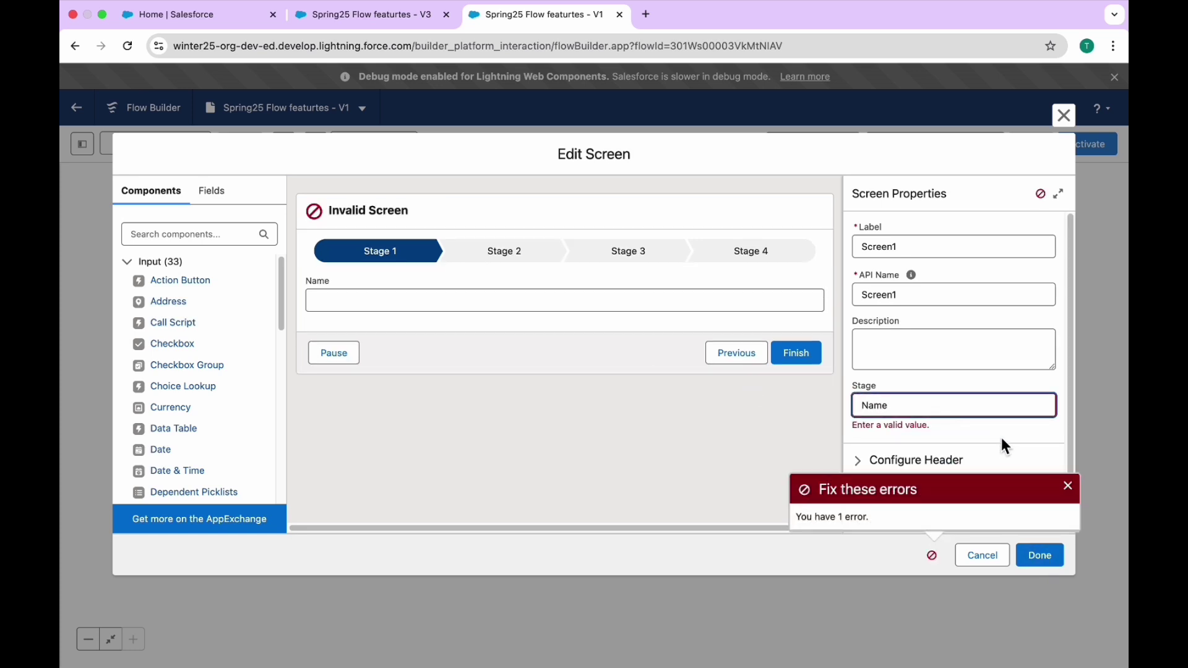
pyautogui.click(1068, 486)
pyautogui.press('BackSpace')
pyautogui.press('BackSpace')
pyautogui.press('BackSpace')
pyautogui.press('BackSpace')
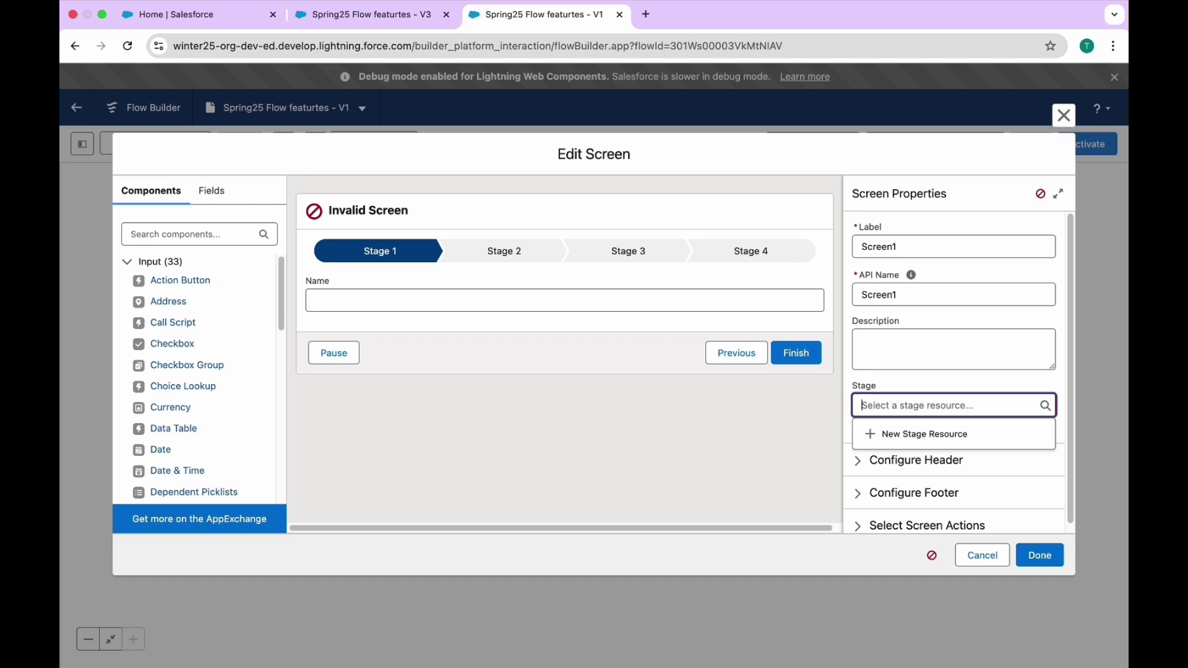
# Create a stage resource labelled Name with API name Name1 and order 1 for Screen1, and finish the screen.
pyautogui.click(907, 432)
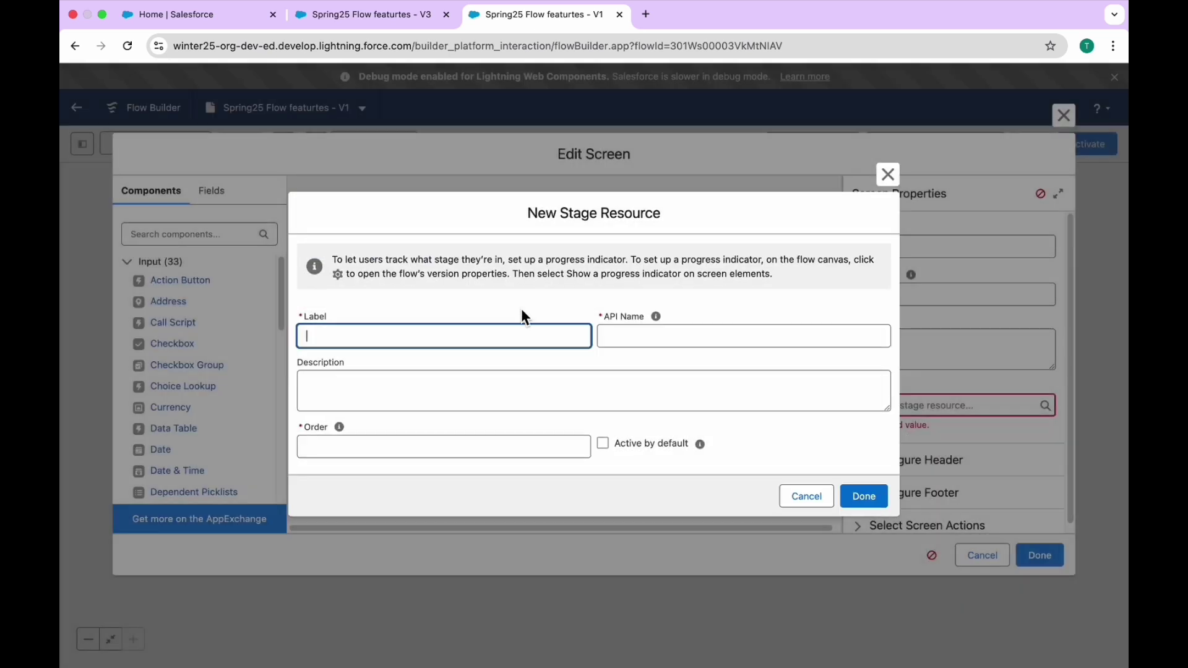
pyautogui.write('Name')
pyautogui.press('Tab')
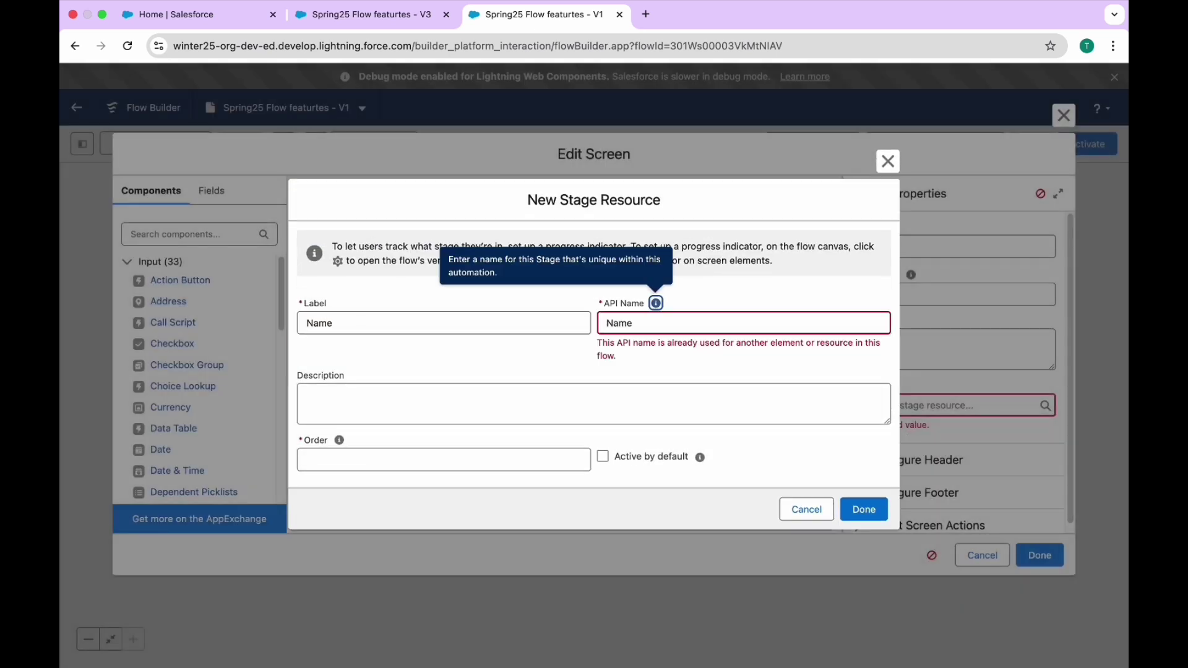
pyautogui.click(649, 328)
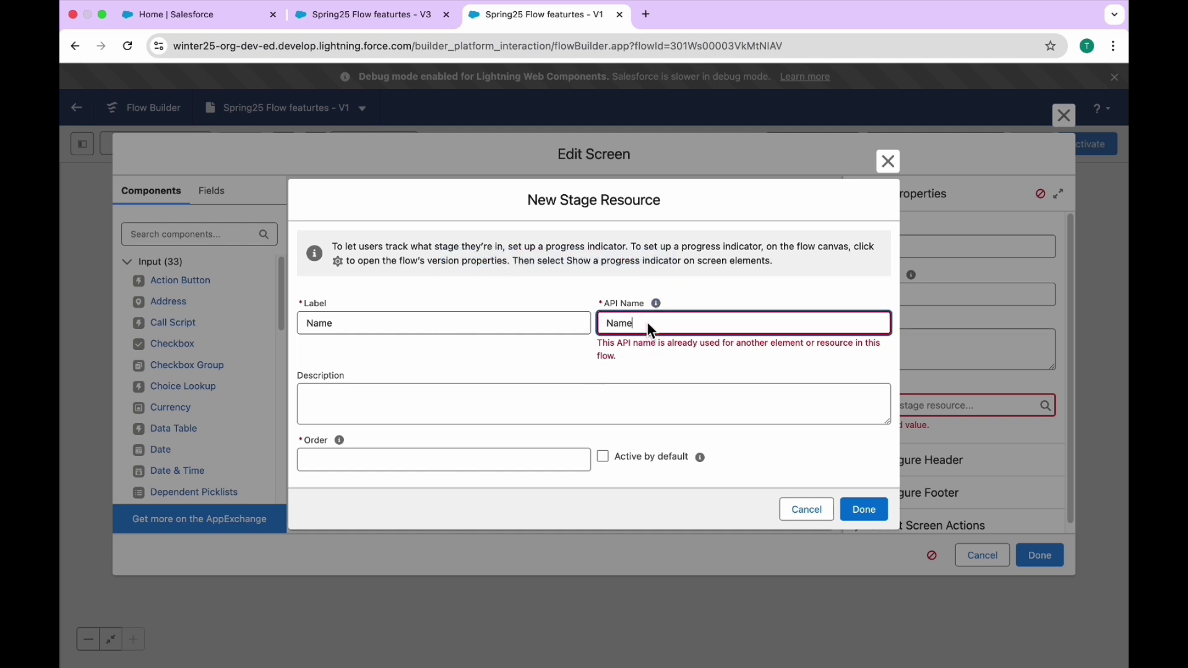
pyautogui.write('1')
pyautogui.click(758, 290)
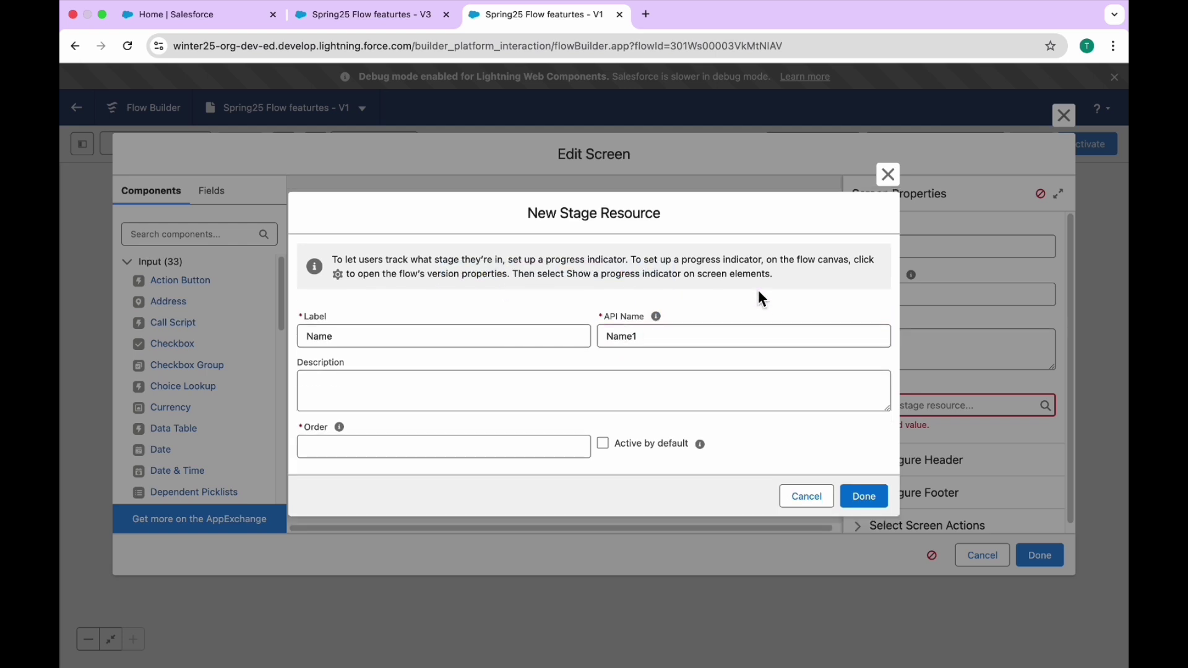
pyautogui.click(388, 450)
pyautogui.write('1')
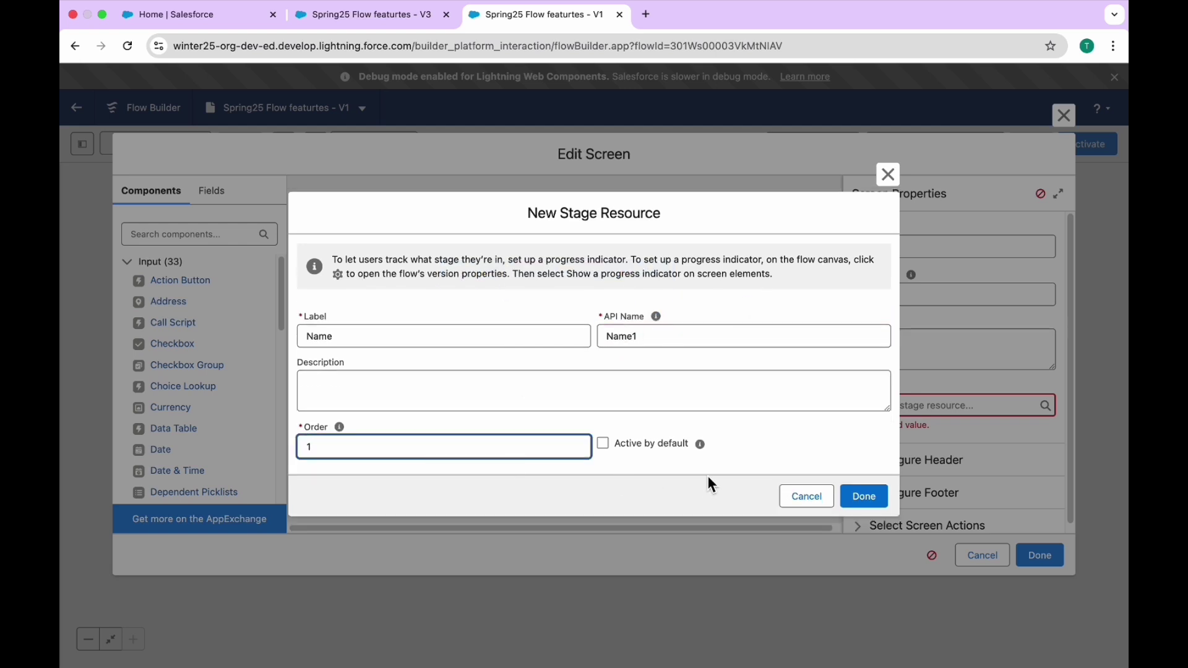
pyautogui.click(863, 497)
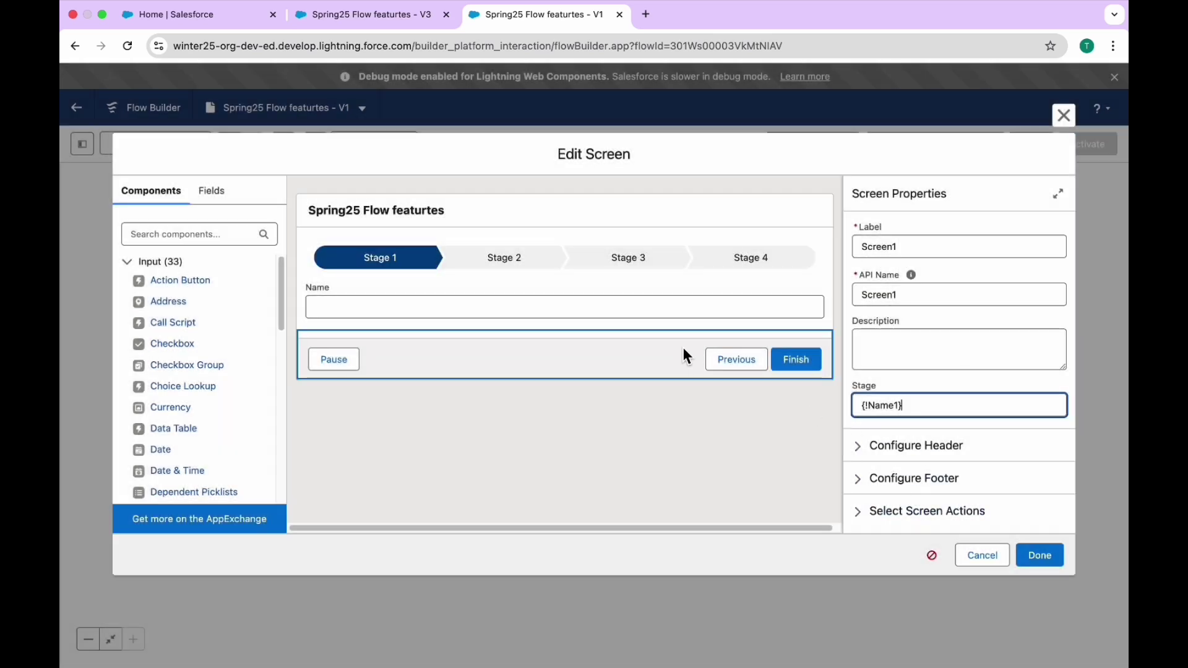
pyautogui.click(1038, 556)
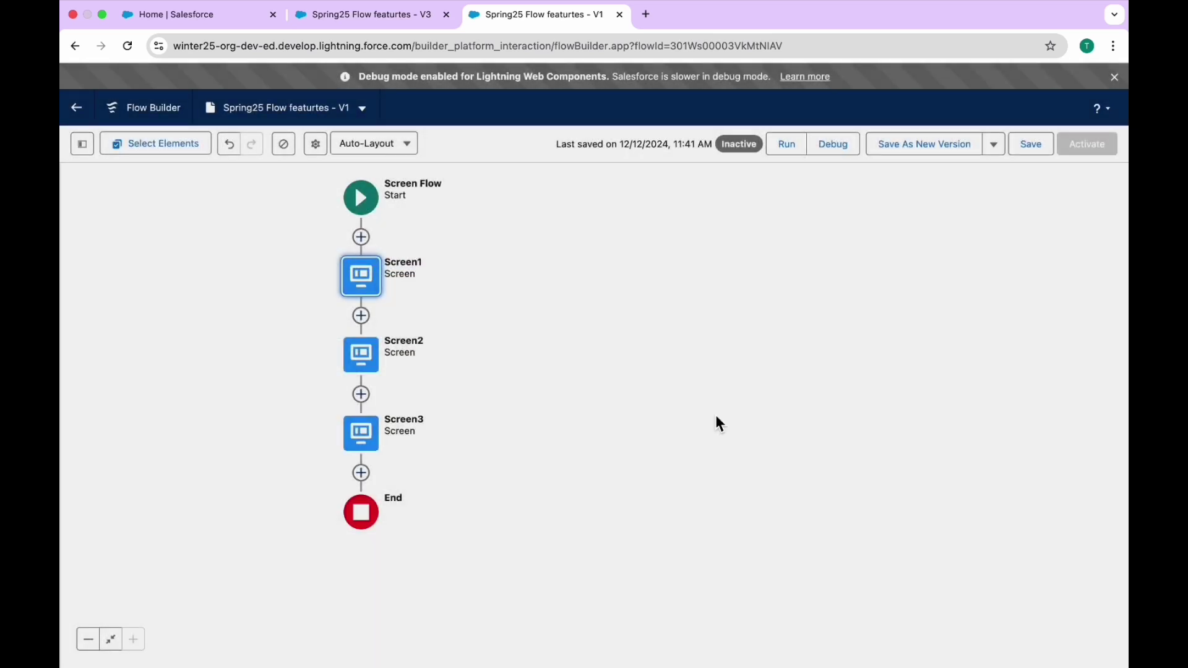
# Assign Screen2 a new stage resource labelled Address with API name Address1 and order 2, and finish the screen.
pyautogui.doubleClick(363, 345)
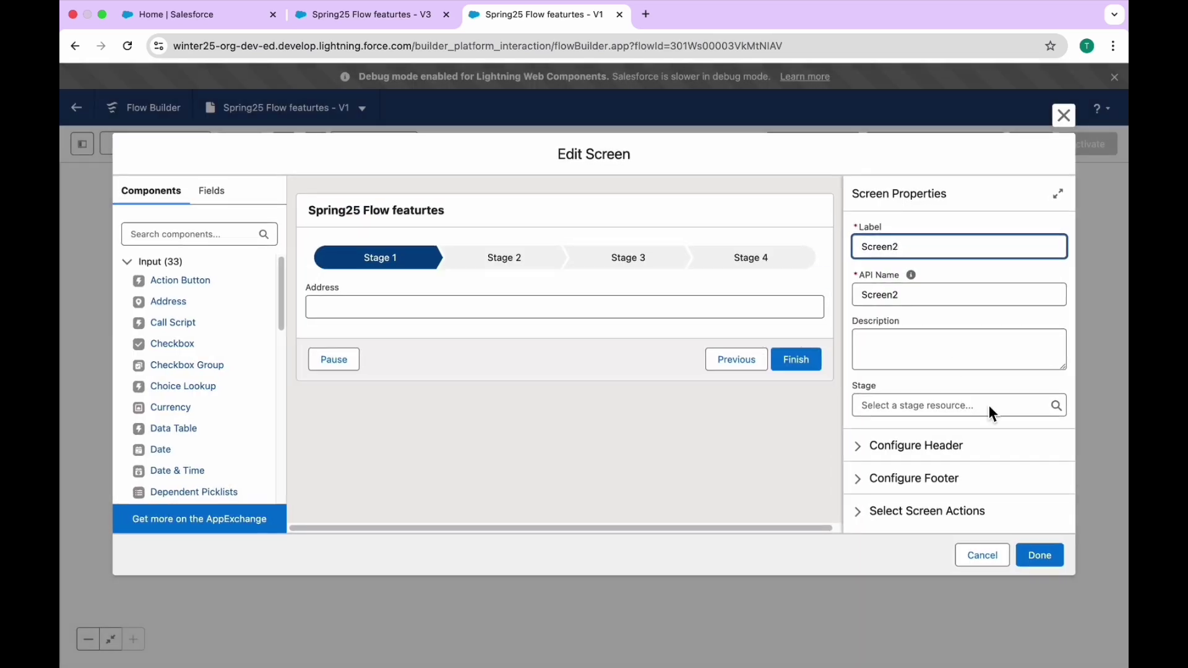
pyautogui.click(922, 413)
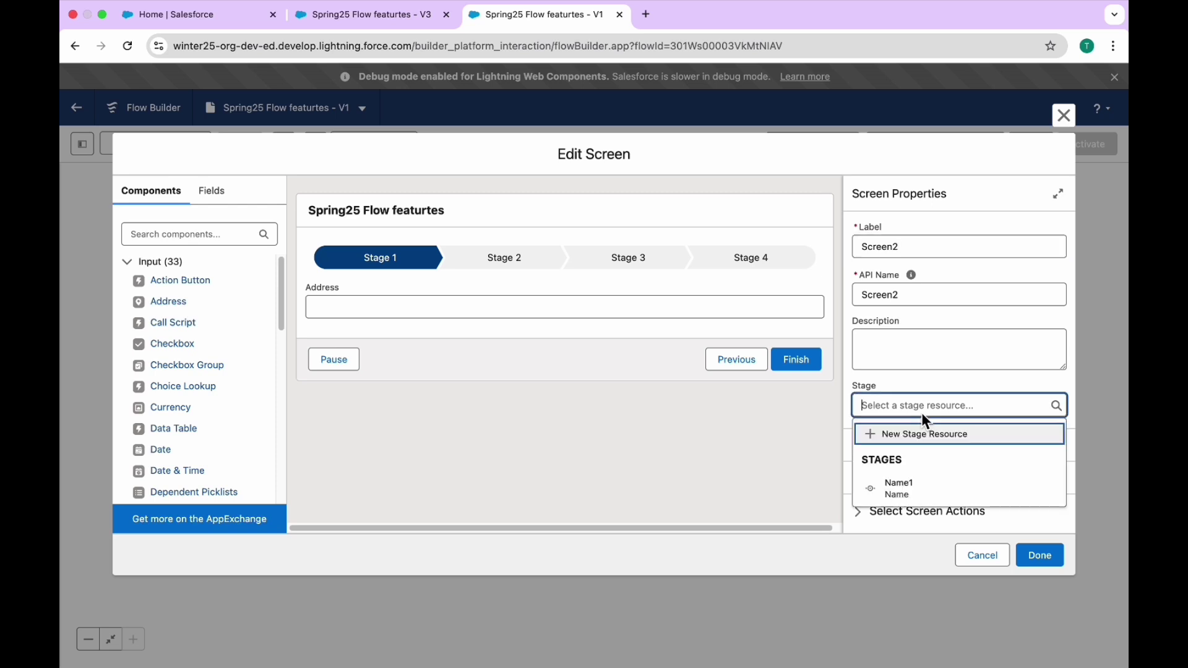
pyautogui.click(900, 440)
pyautogui.click(409, 337)
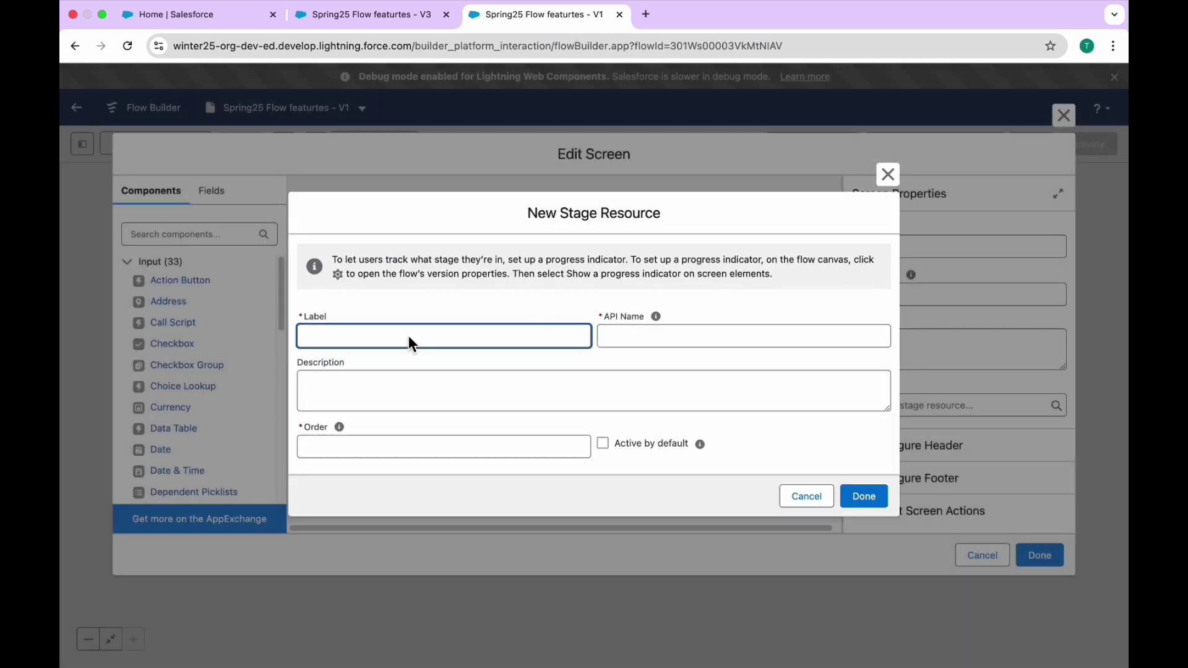
pyautogui.write('Address')
pyautogui.press('Tab')
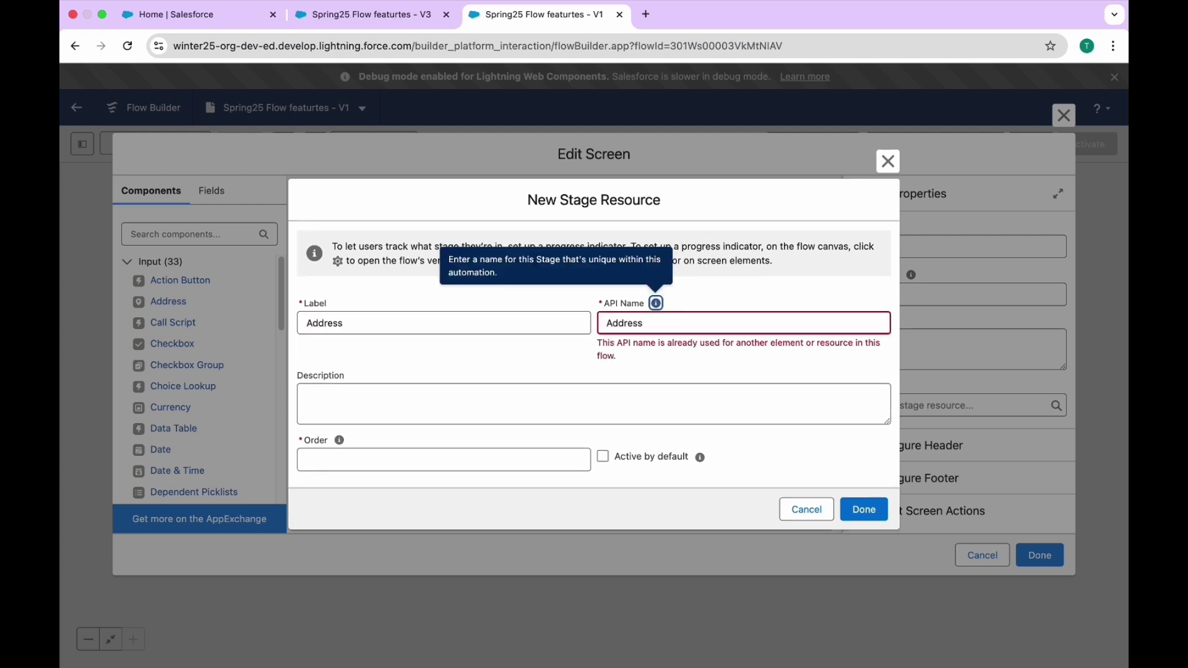
pyautogui.click(666, 332)
pyautogui.write('1')
pyautogui.click(414, 461)
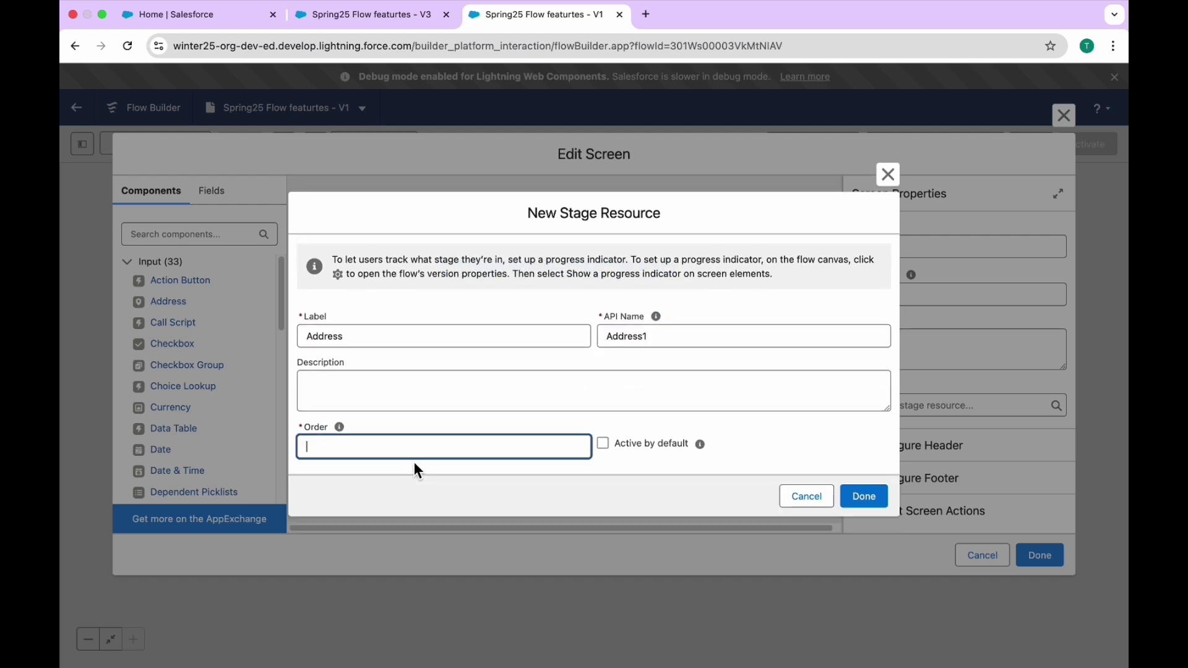
pyautogui.write('2')
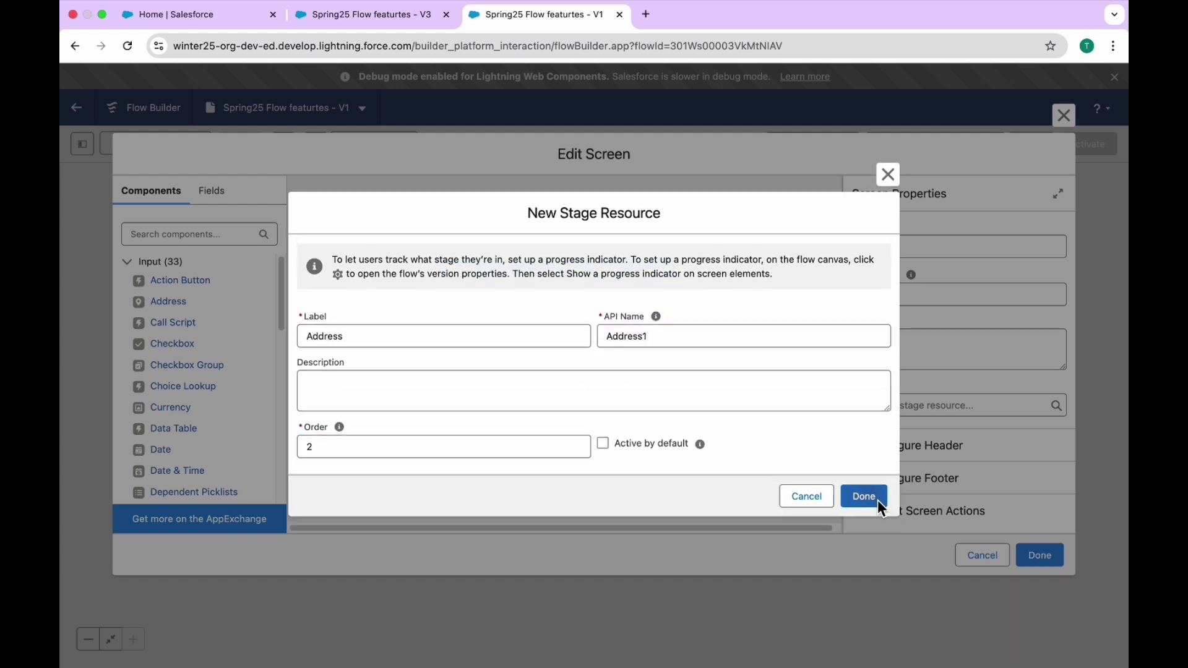
pyautogui.click(877, 498)
pyautogui.click(1030, 552)
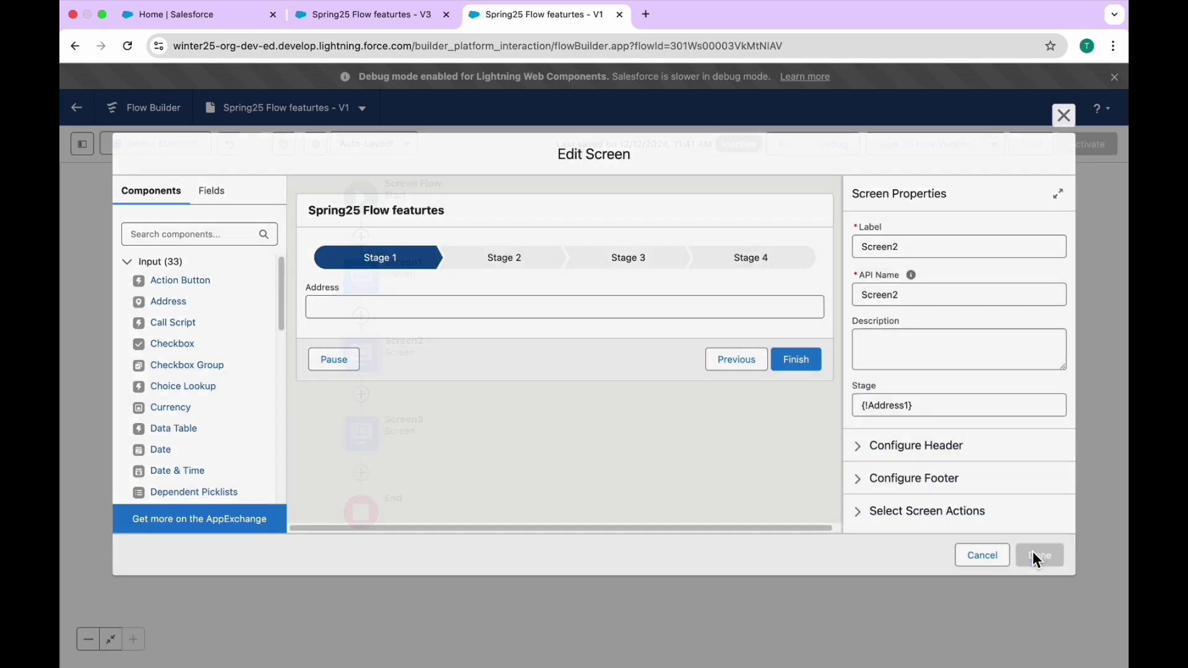
pyautogui.click(364, 432)
pyautogui.doubleClick(366, 436)
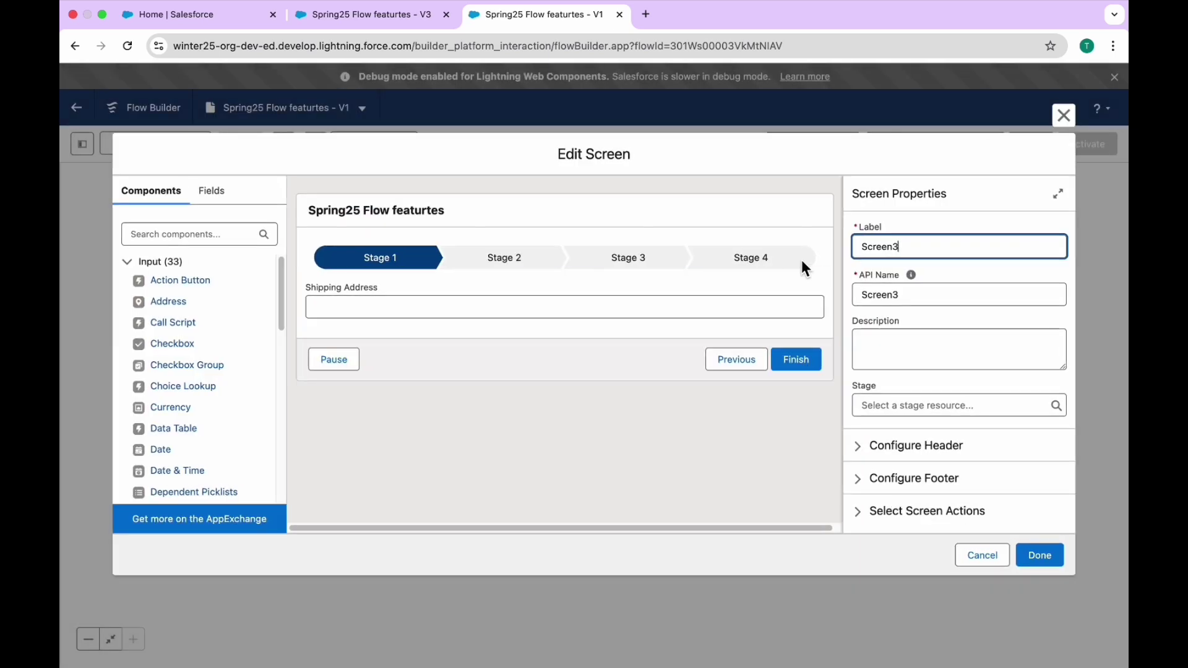
pyautogui.click(902, 407)
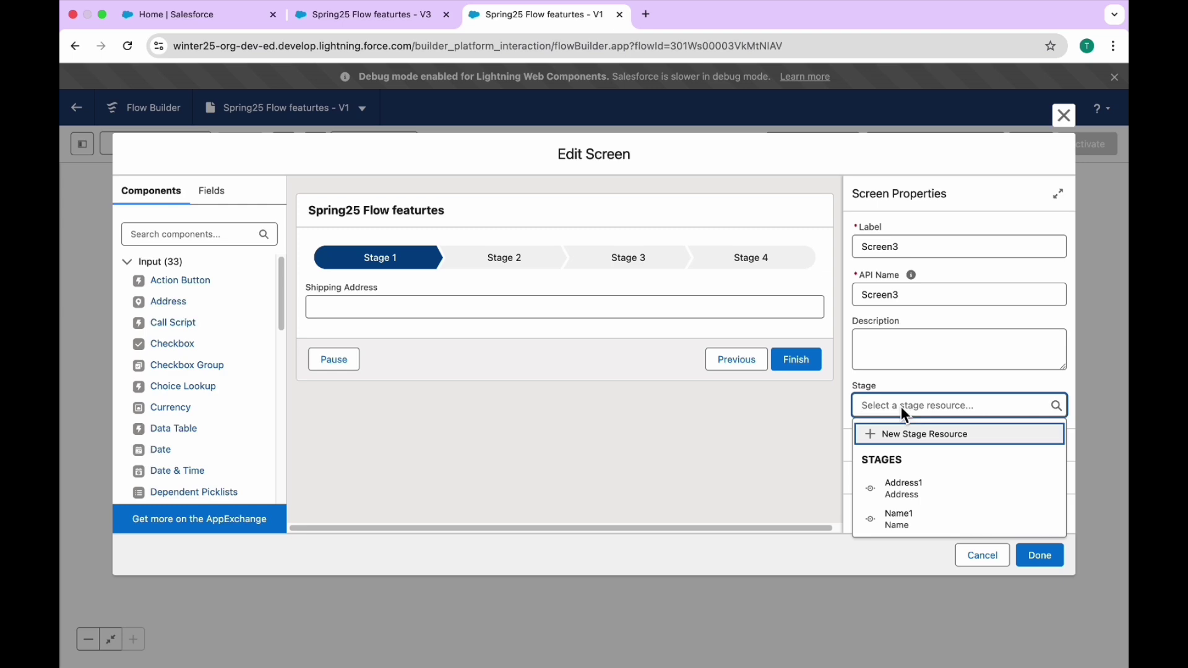
pyautogui.click(1067, 124)
pyautogui.click(370, 425)
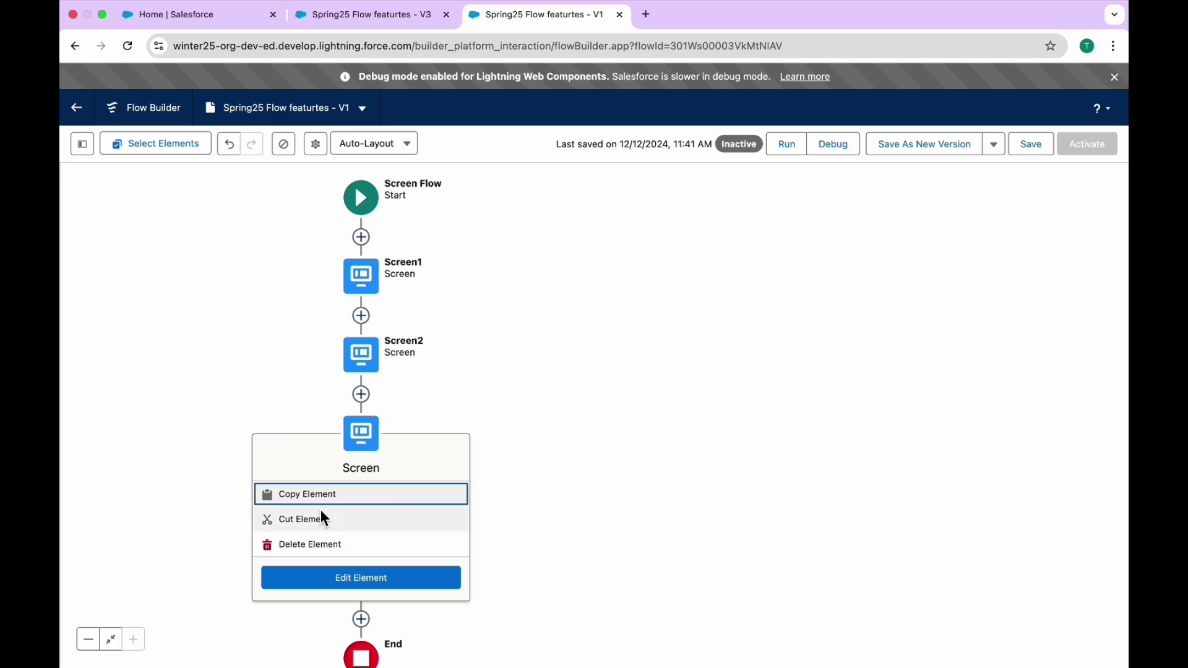
pyautogui.click(324, 578)
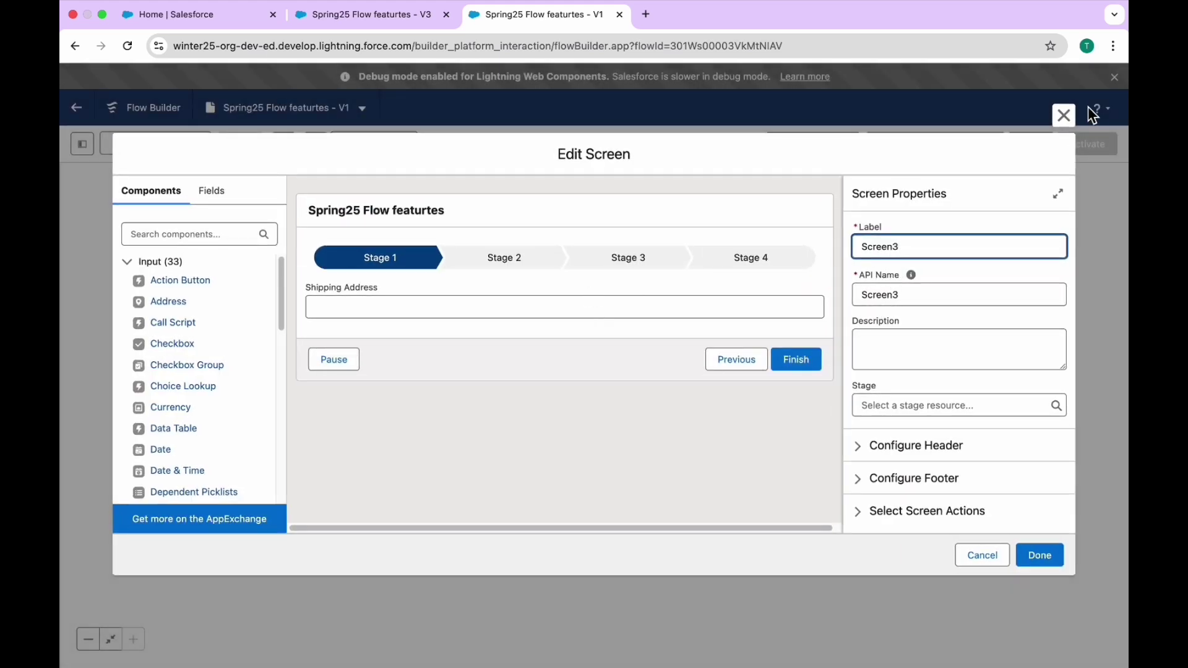
pyautogui.click(1067, 118)
# Assign Screen3 a new stage resource labelled Shipping Address with API name Shipping_Address1 and order 2, and finish the screen.
pyautogui.doubleClick(358, 430)
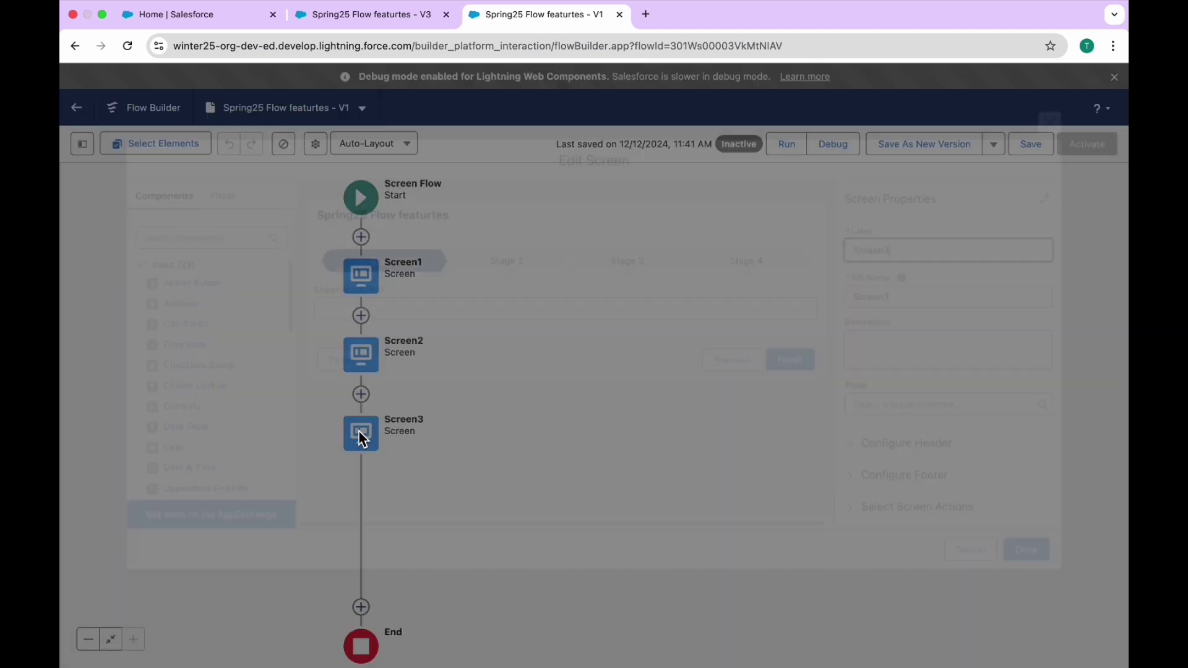
pyautogui.click(915, 407)
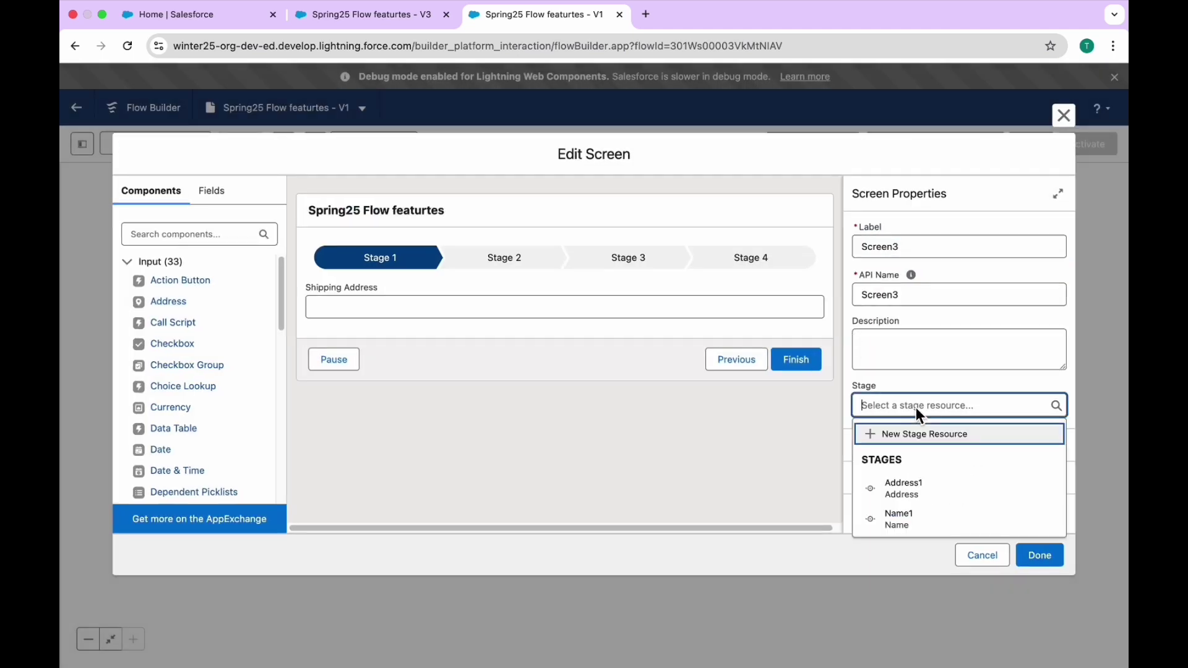
pyautogui.click(906, 439)
pyautogui.click(426, 336)
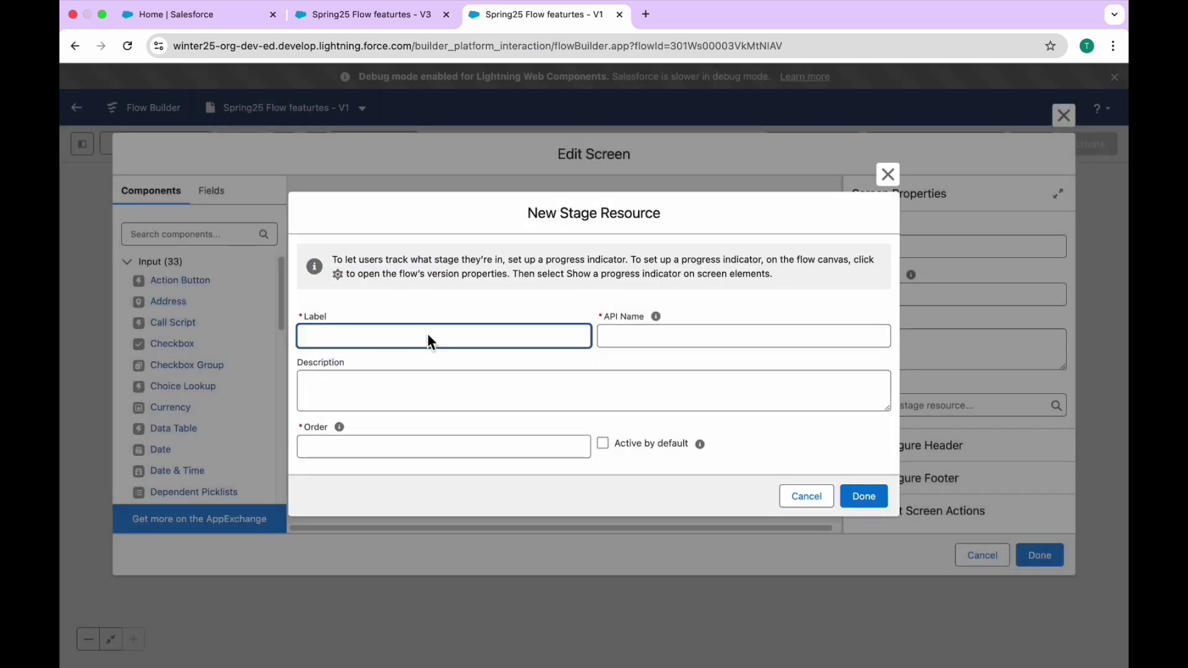
pyautogui.write('Shipping Address')
pyautogui.press('Tab')
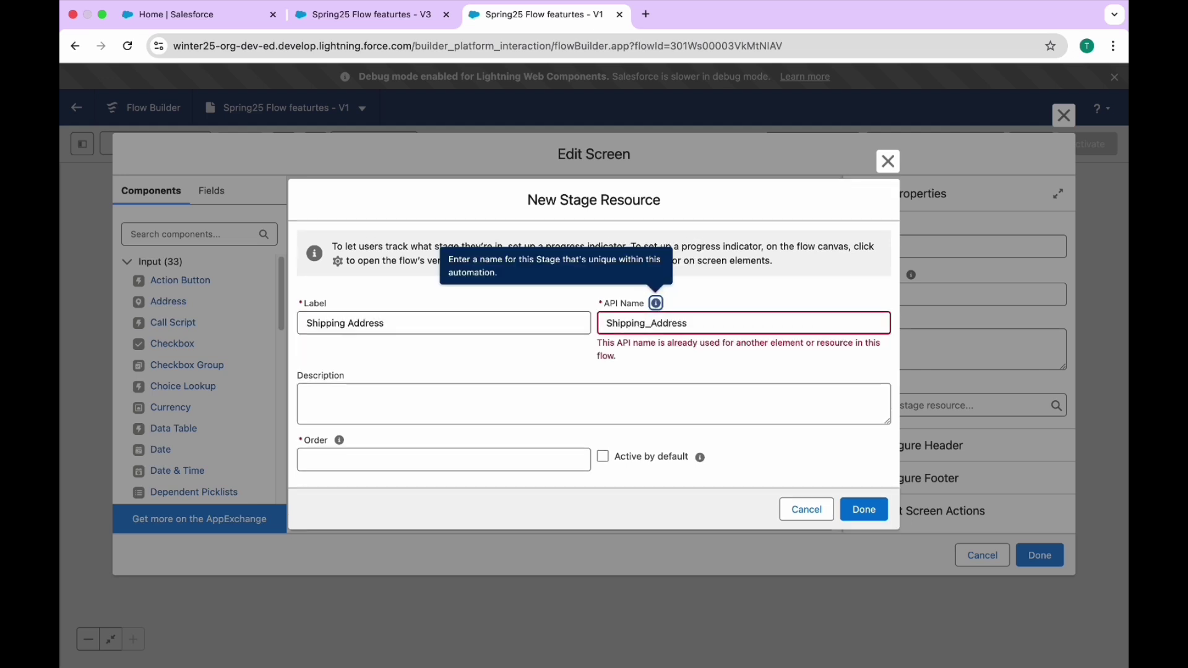
pyautogui.click(736, 320)
pyautogui.write('1')
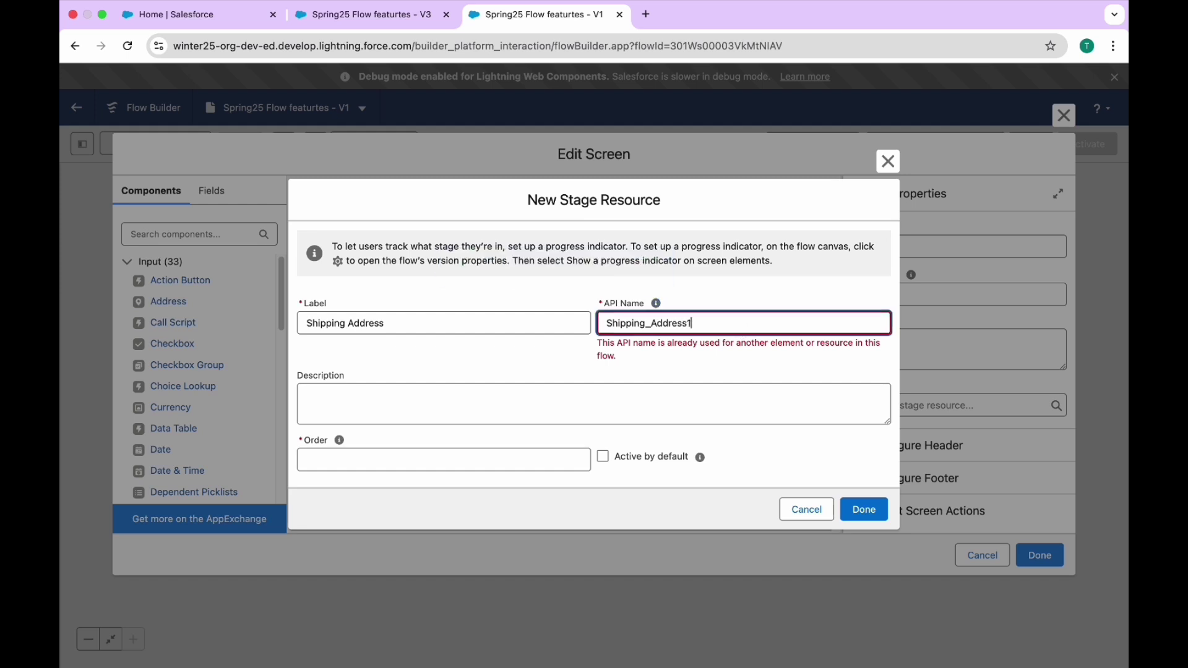
pyautogui.click(737, 296)
pyautogui.click(539, 454)
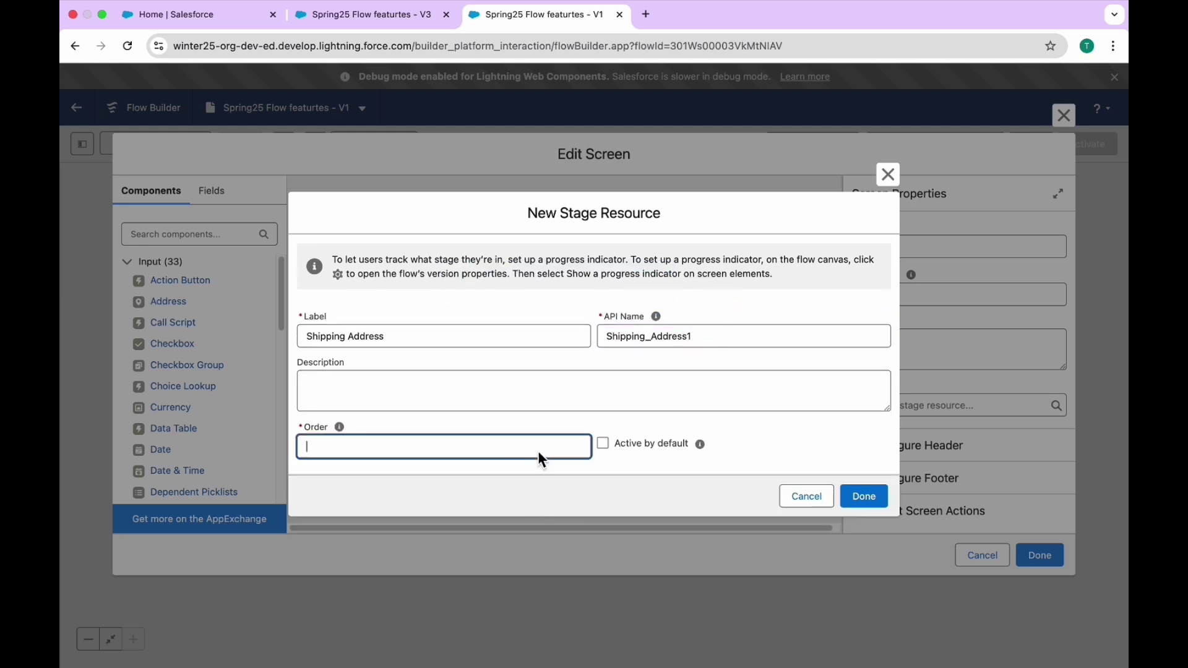
pyautogui.write('2')
pyautogui.click(874, 494)
pyautogui.click(1039, 556)
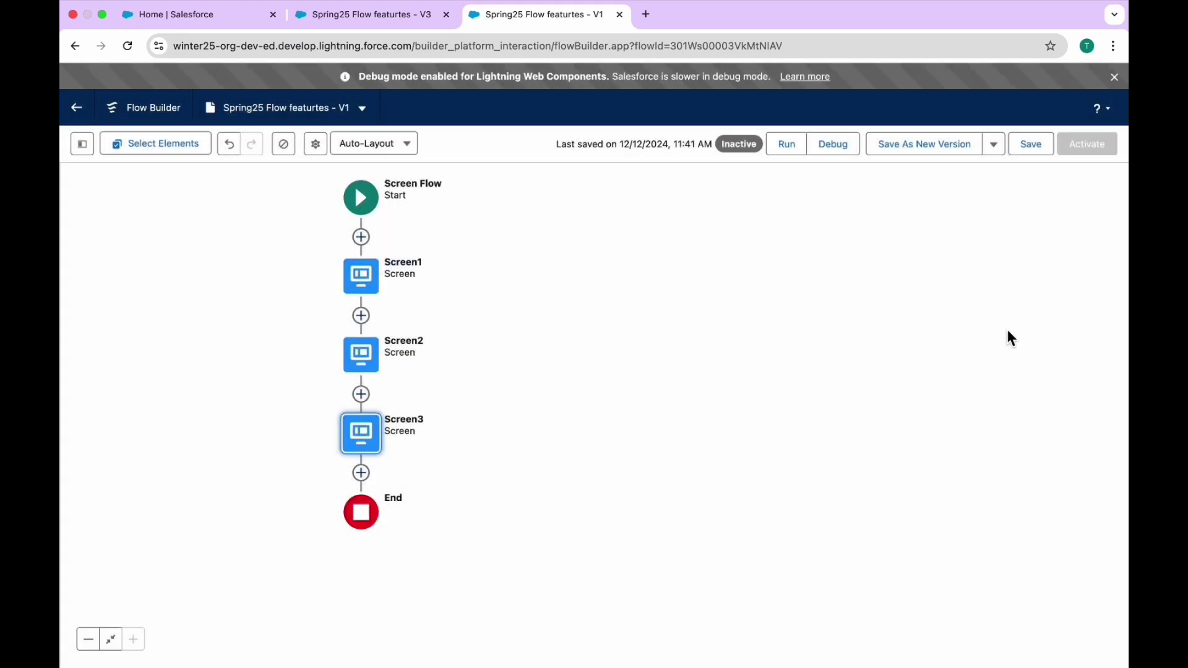
# Save the flow and step through its three screens in a debug run with the default options, returning to the flow canvas.
pyautogui.click(1027, 146)
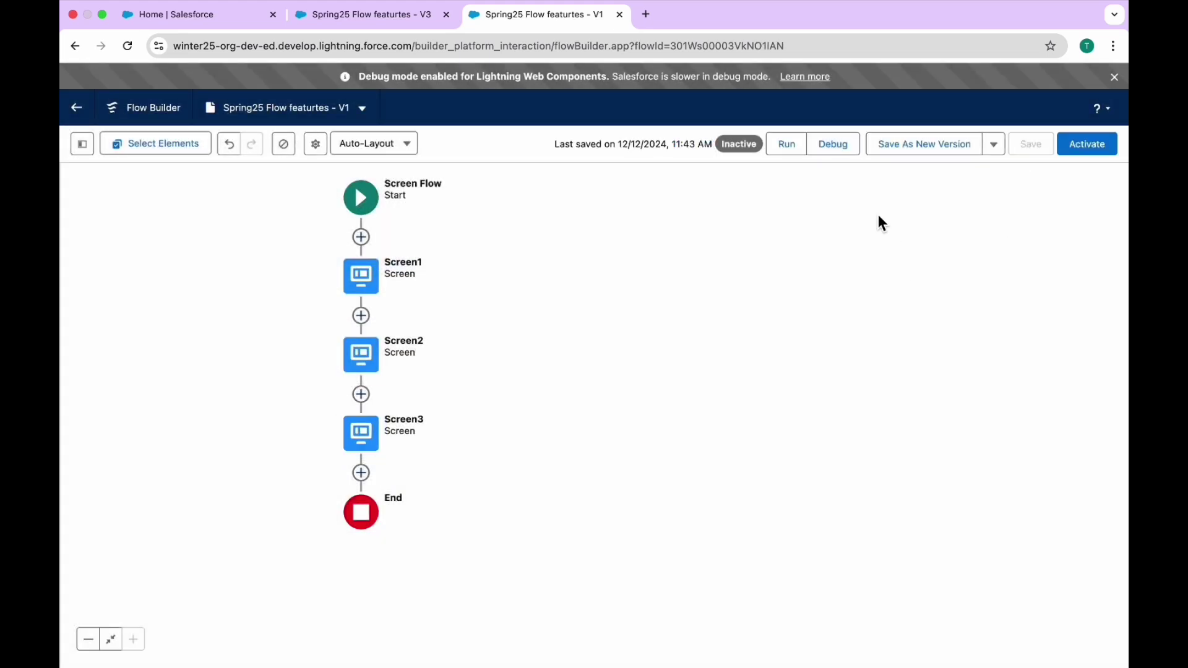
pyautogui.click(838, 147)
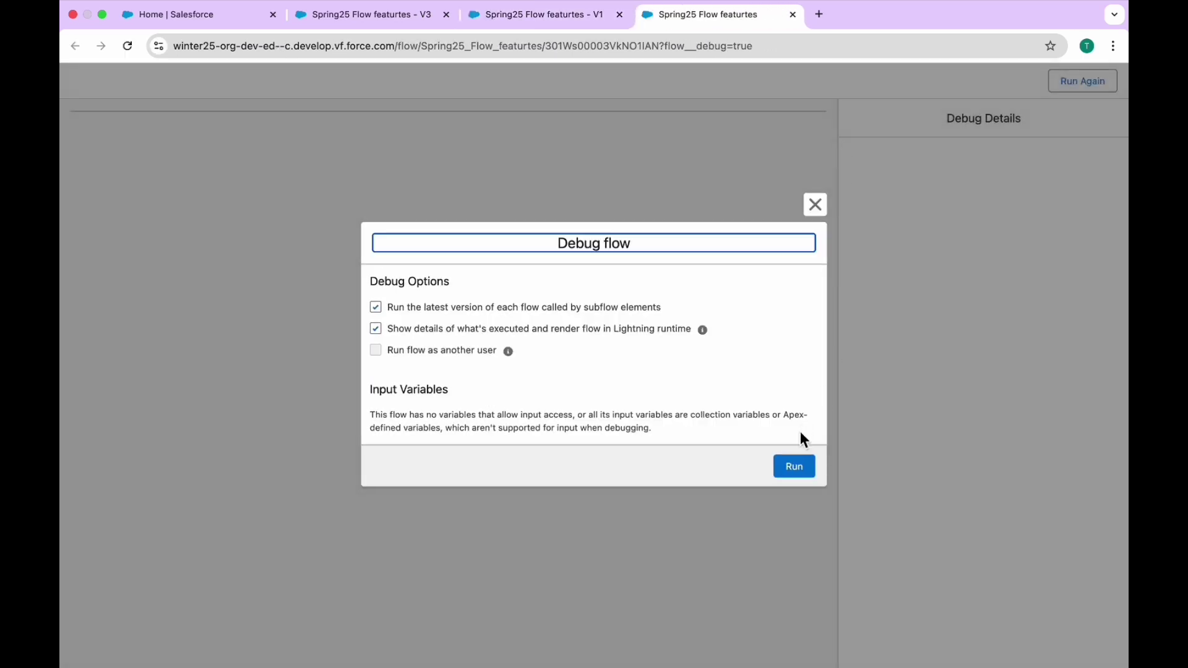
pyautogui.click(797, 466)
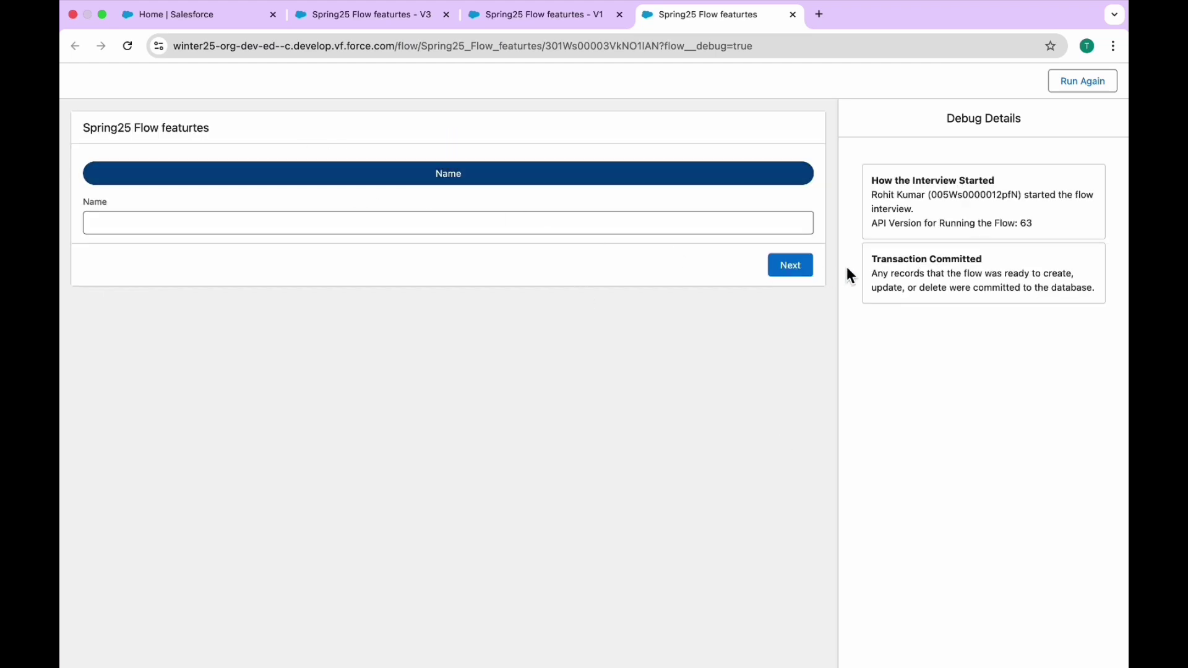
pyautogui.click(812, 266)
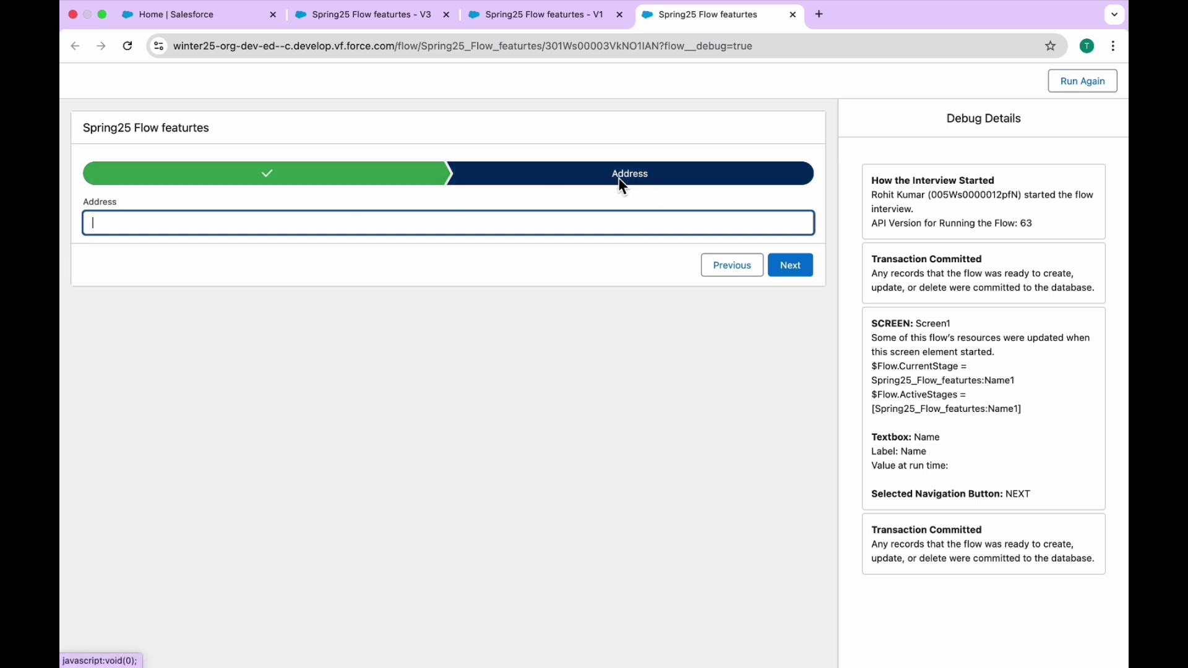
pyautogui.click(782, 265)
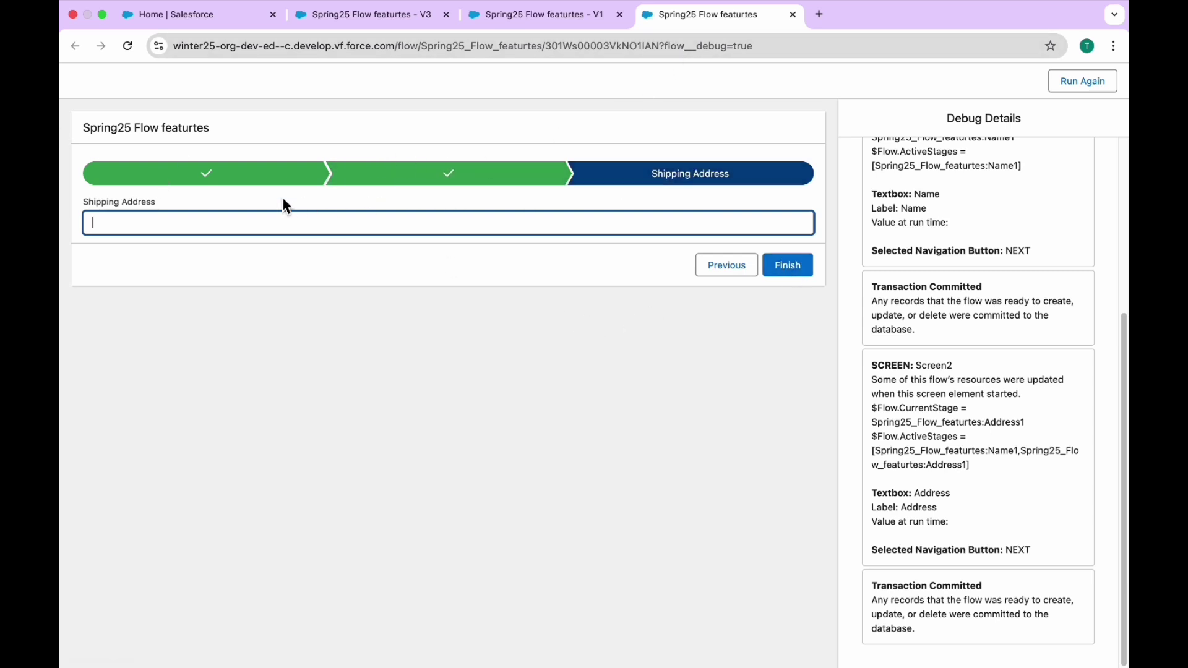
pyautogui.click(547, 13)
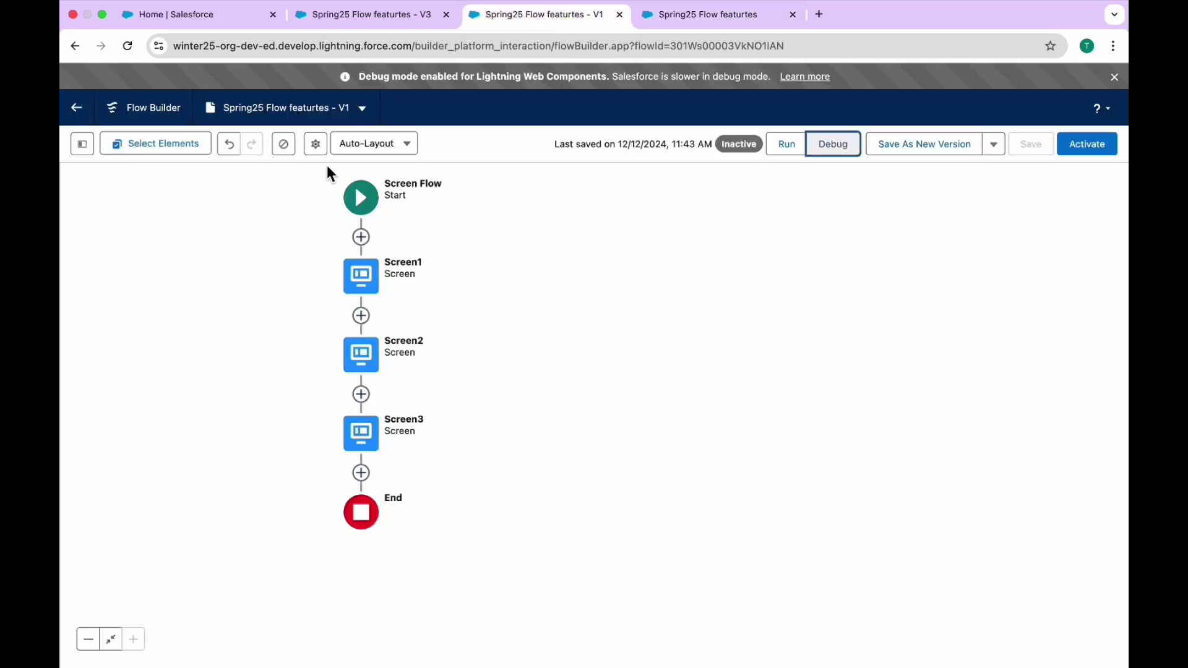
# Change the flow's progress indicator type to Simple: Top of Screen in the advanced version properties, and save the flow.
pyautogui.click(316, 145)
pyautogui.click(343, 414)
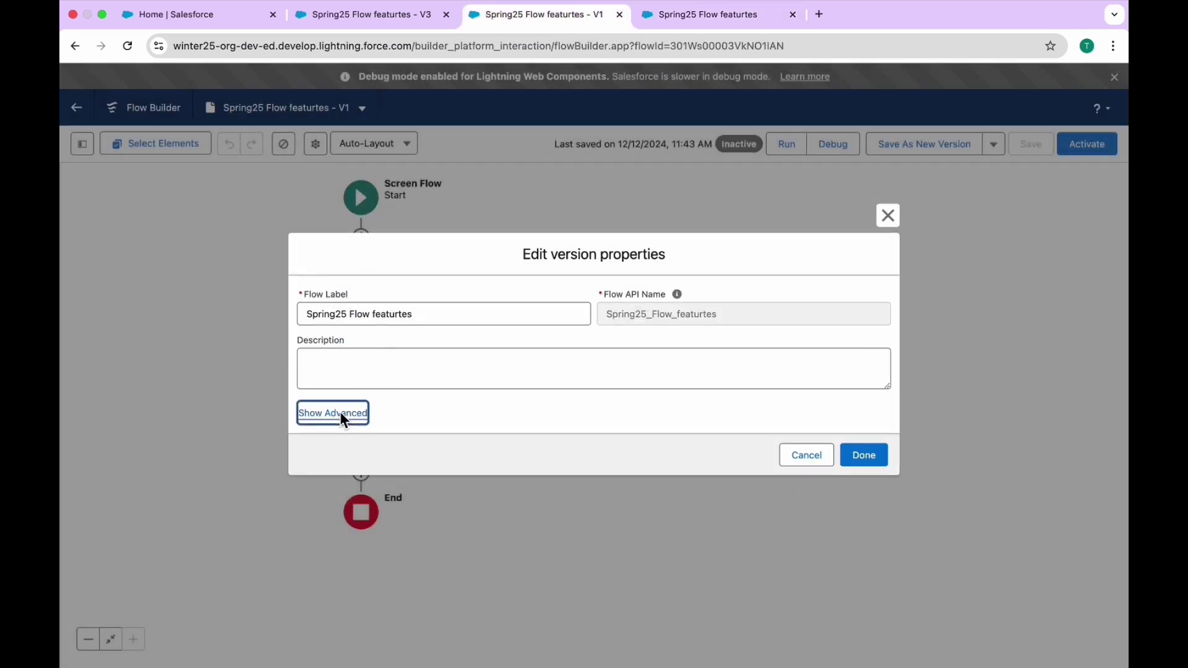
pyautogui.scroll(-2, 365, 476)
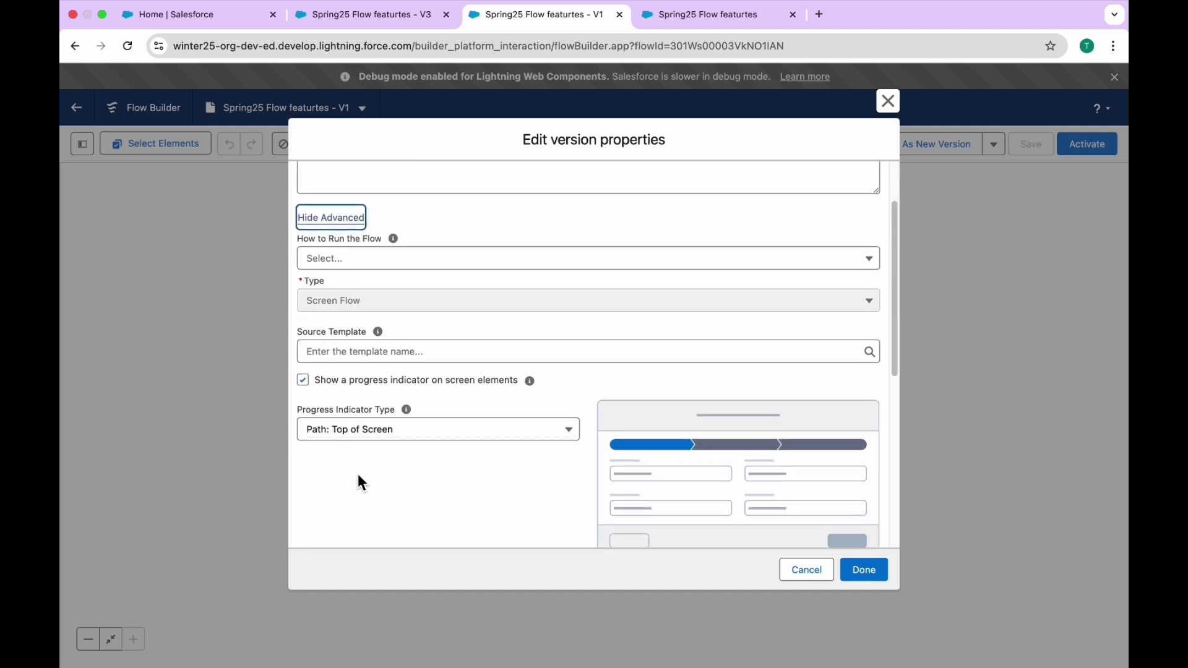
pyautogui.click(373, 425)
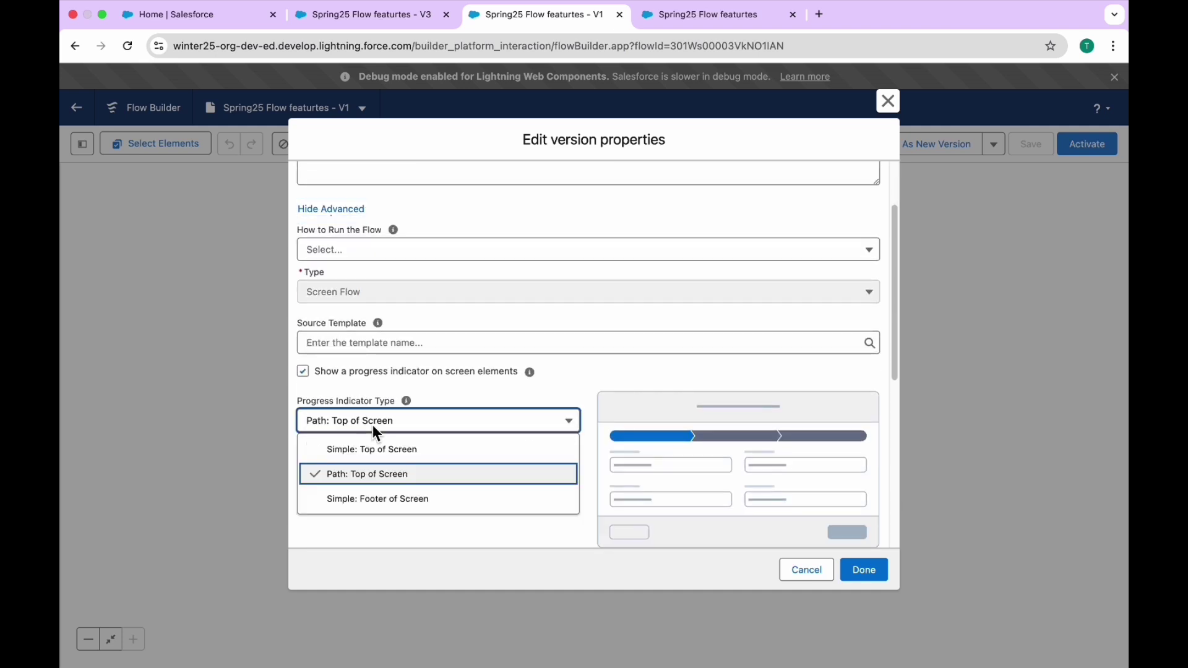
pyautogui.click(361, 454)
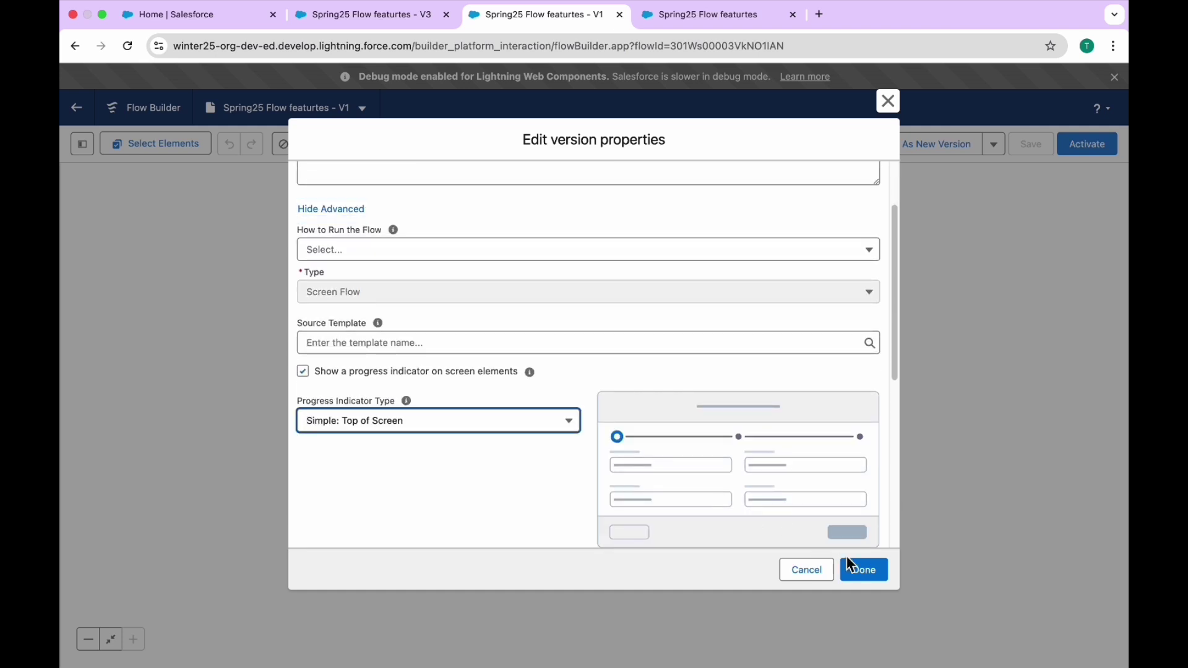
pyautogui.click(864, 569)
pyautogui.click(1023, 152)
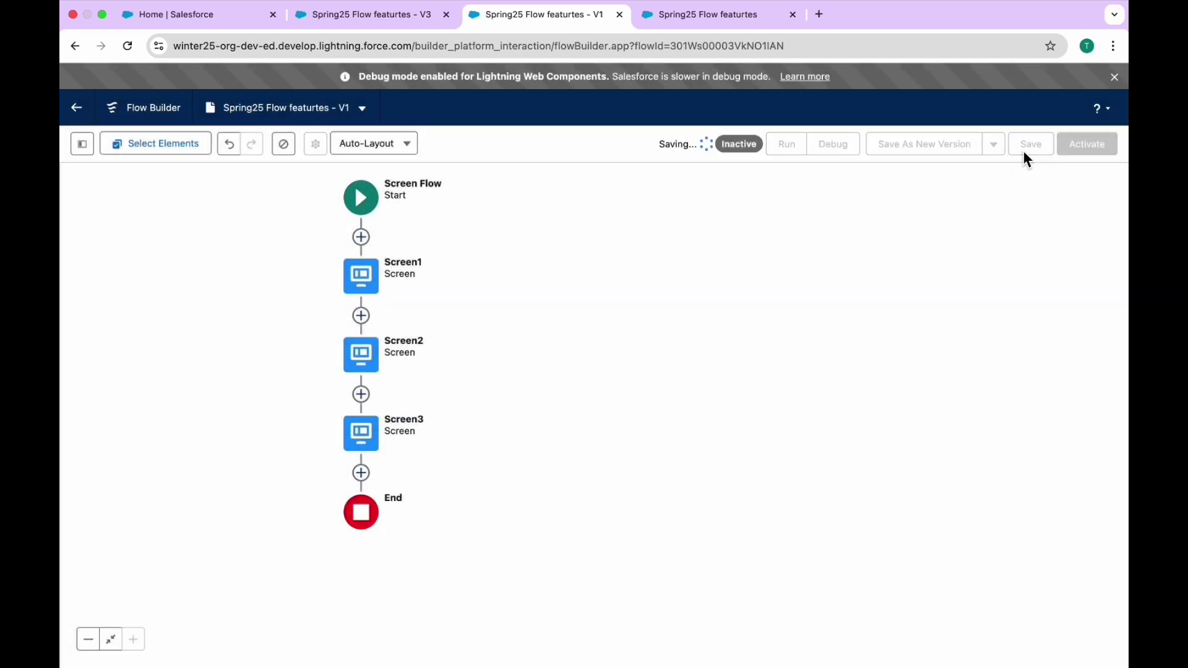
# Close the old debug page, start a new debug run with the default options, and advance from the Name screen to the Shipping Address screen.
pyautogui.click(793, 14)
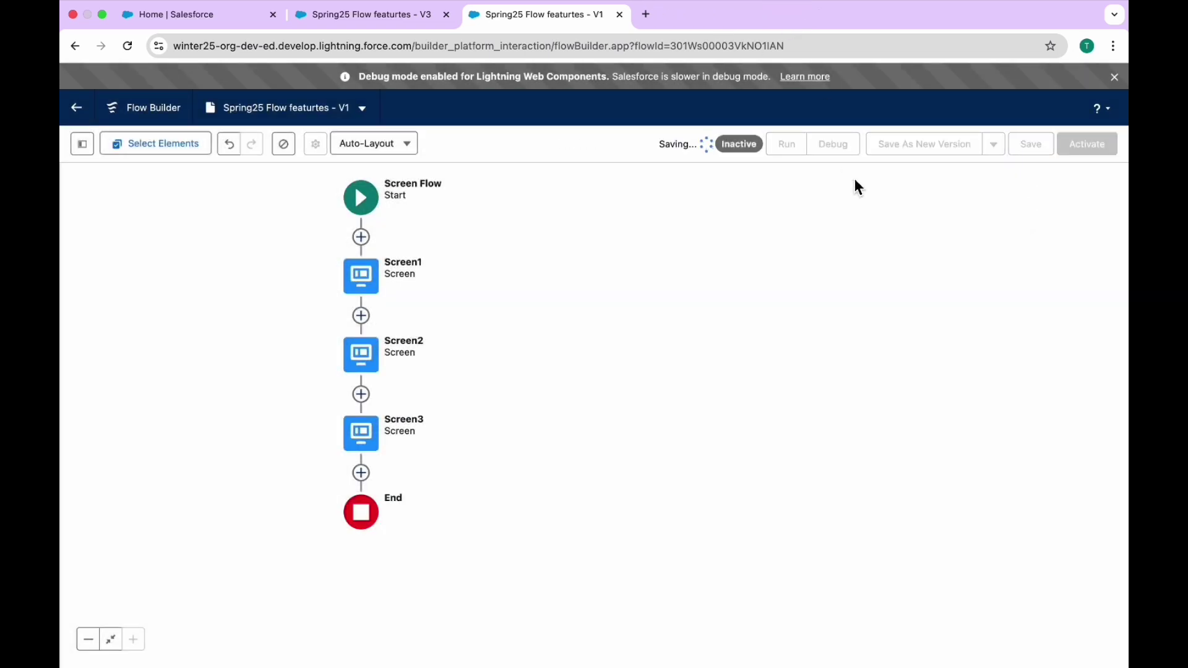
pyautogui.click(838, 155)
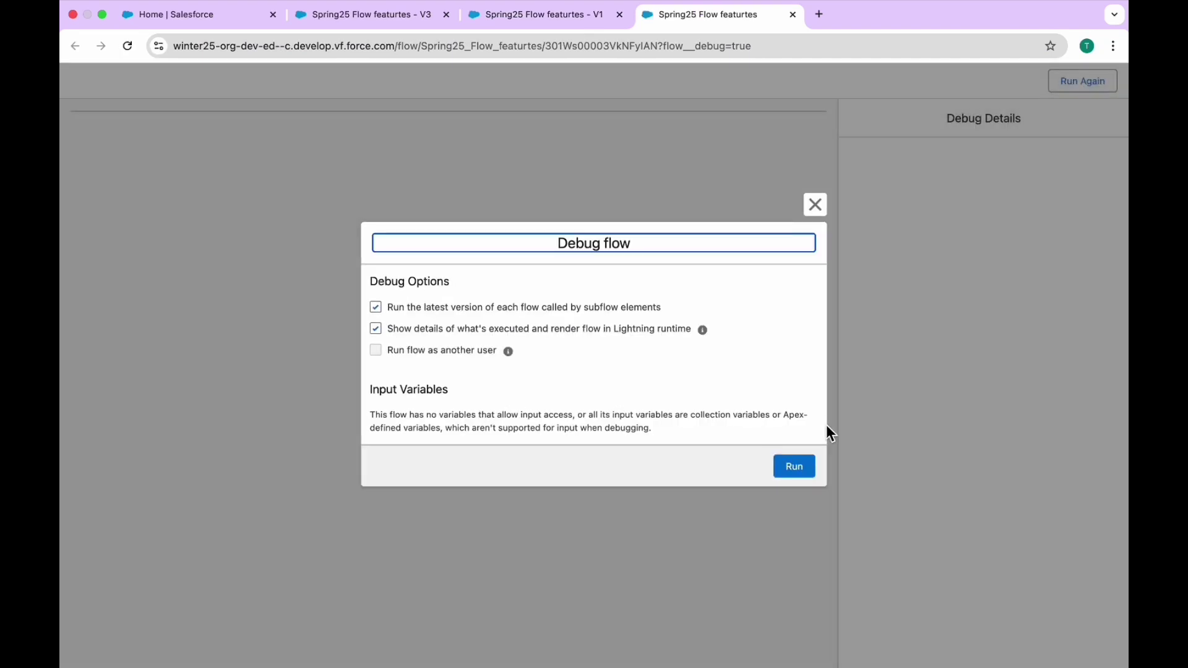
pyautogui.click(795, 472)
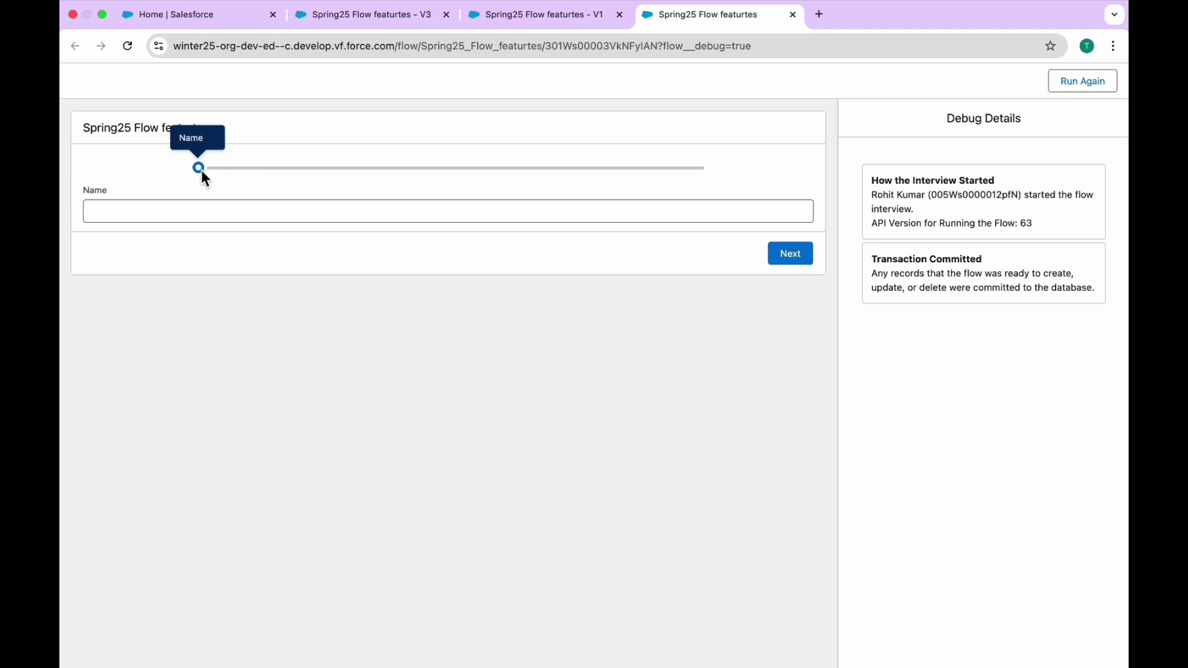
pyautogui.click(786, 252)
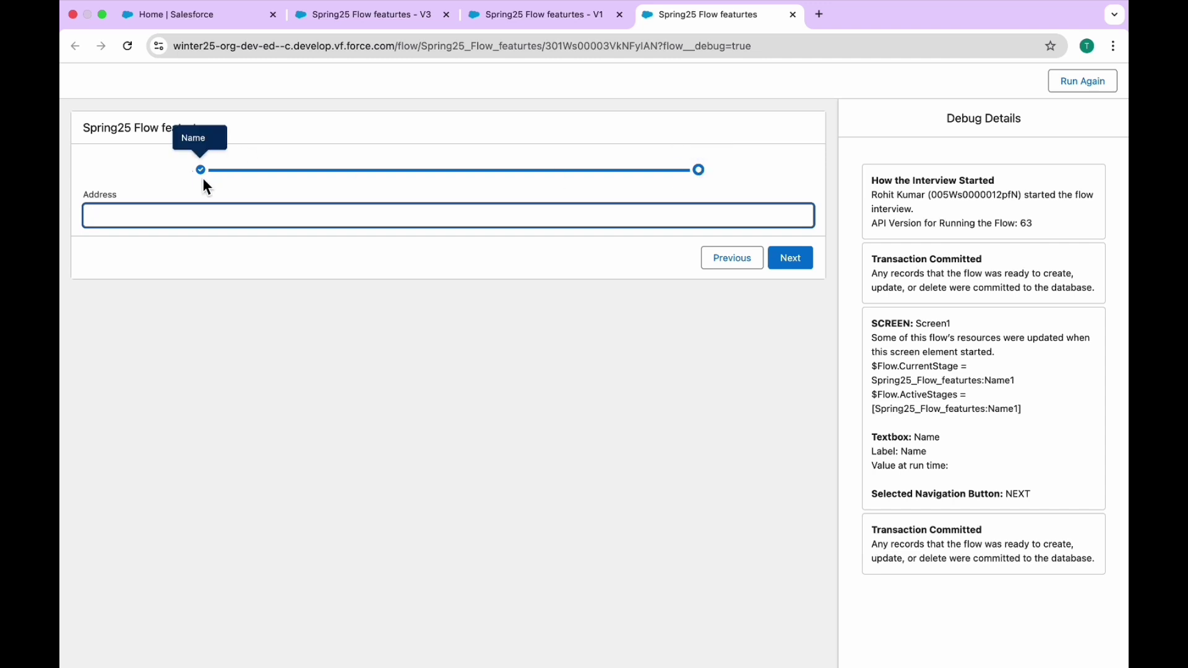
pyautogui.click(797, 265)
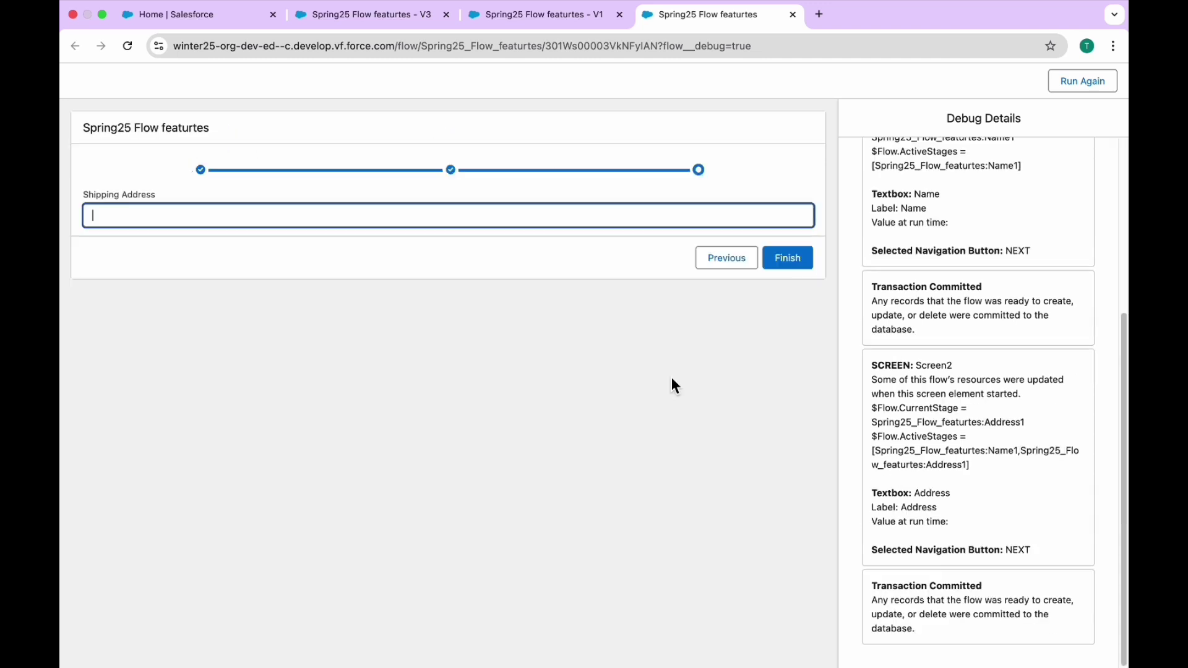